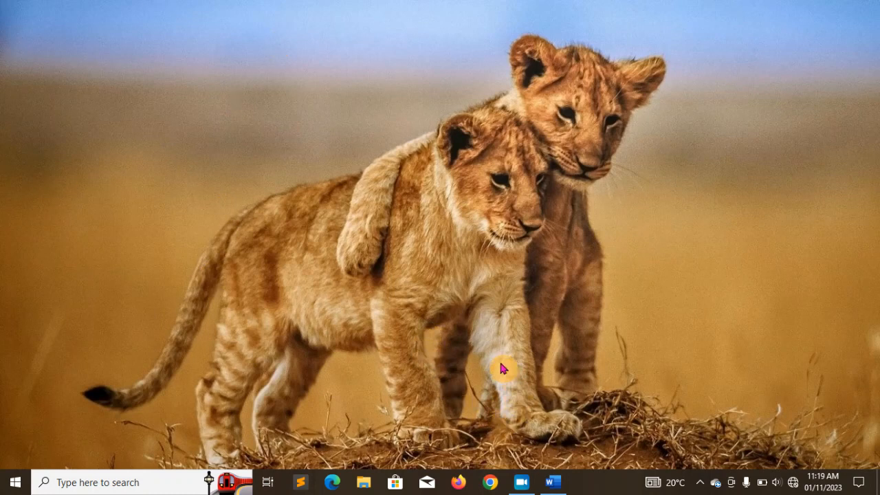
Switch to the open blank Word document and dismiss the notice about the Office licence
{"action": "left_click", "coordinate": [554, 487]}
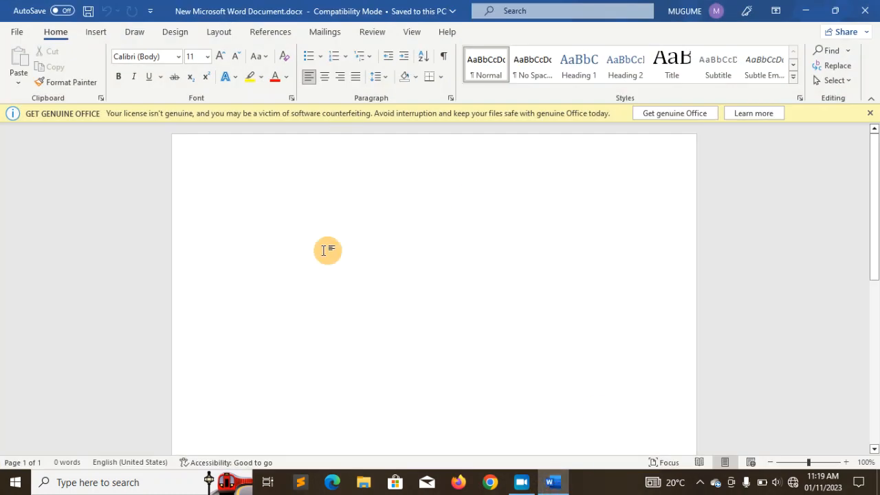
{"action": "left_click", "coordinate": [870, 112]}
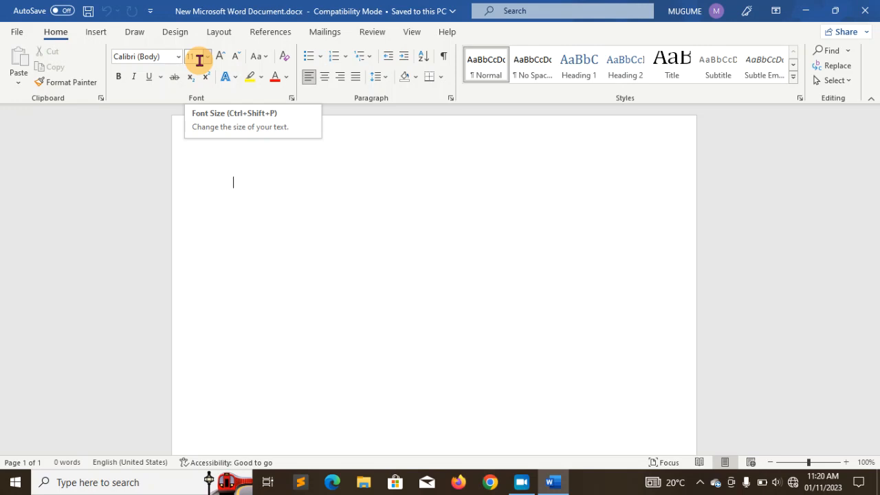
Look through the text case options, the picture sources for insertion, including the Desktop folder, and the shapes gallery
{"action": "left_click", "coordinate": [264, 62]}
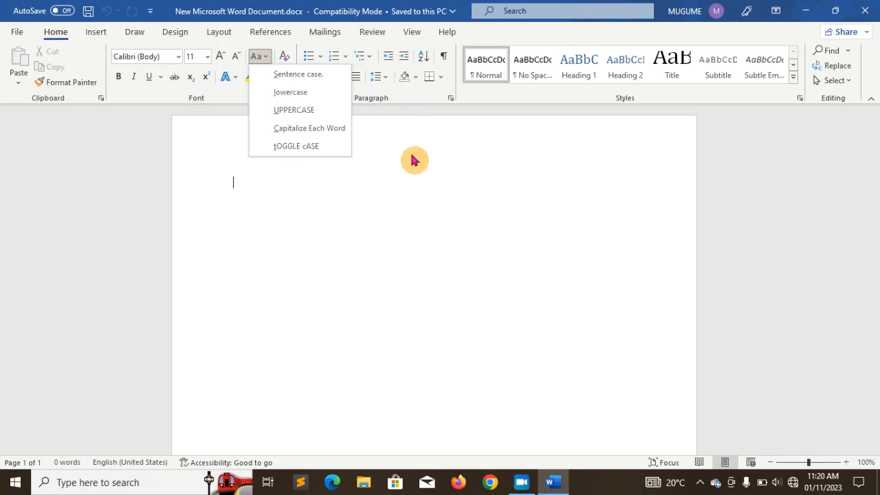
{"action": "left_click", "coordinate": [383, 120]}
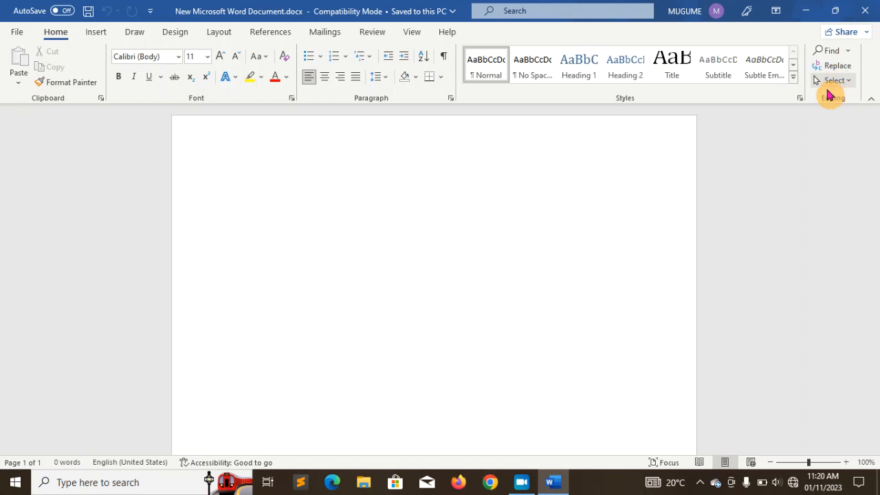
{"action": "left_click", "coordinate": [106, 33]}
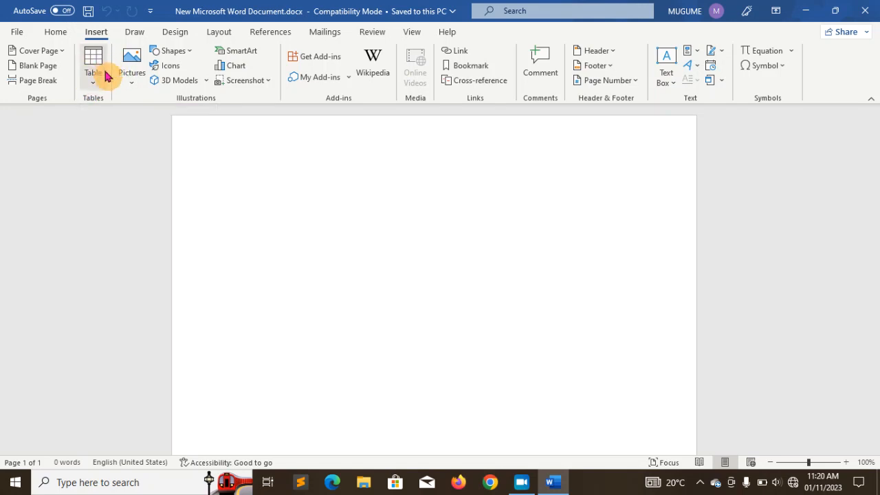
{"action": "left_click", "coordinate": [133, 94]}
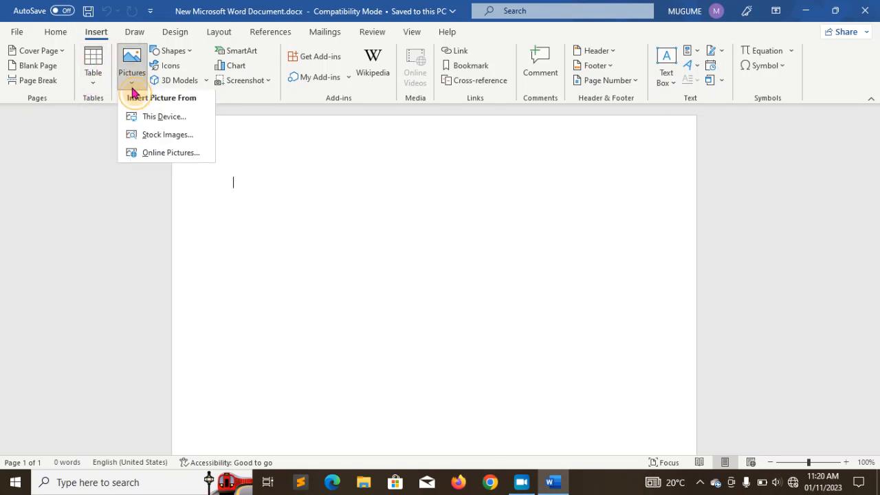
{"action": "left_click", "coordinate": [157, 124]}
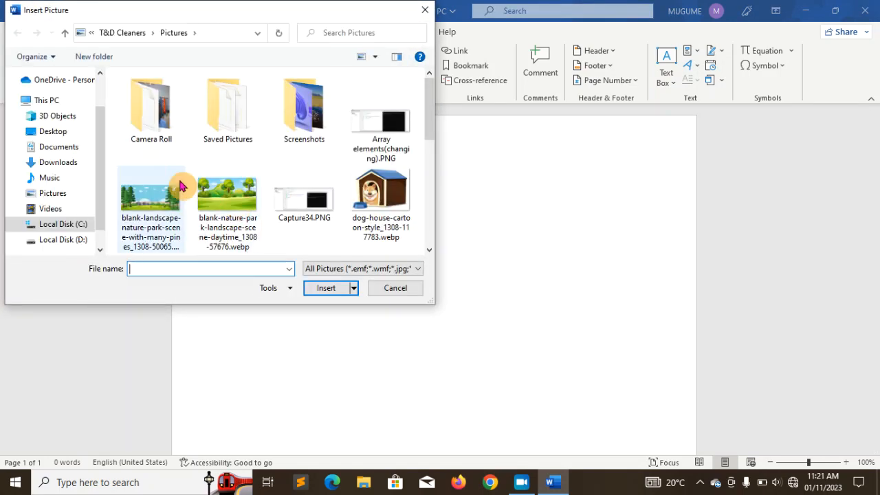
{"action": "left_click", "coordinate": [53, 132]}
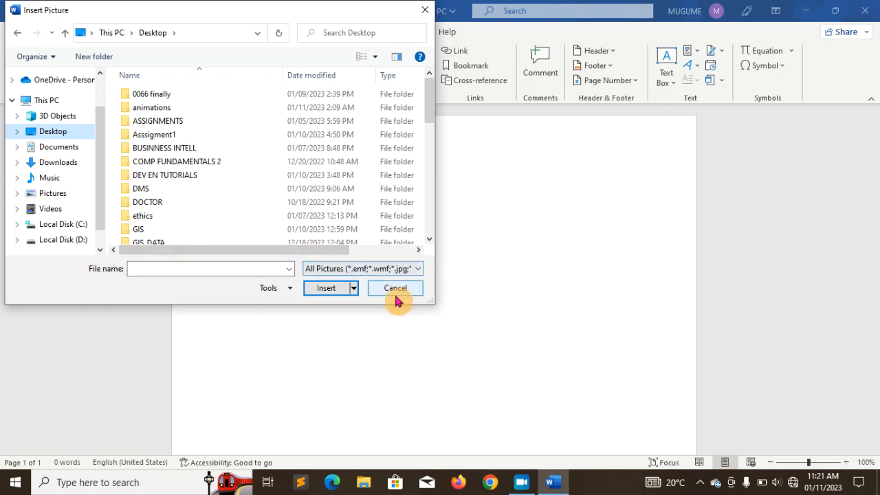
{"action": "left_click", "coordinate": [424, 13]}
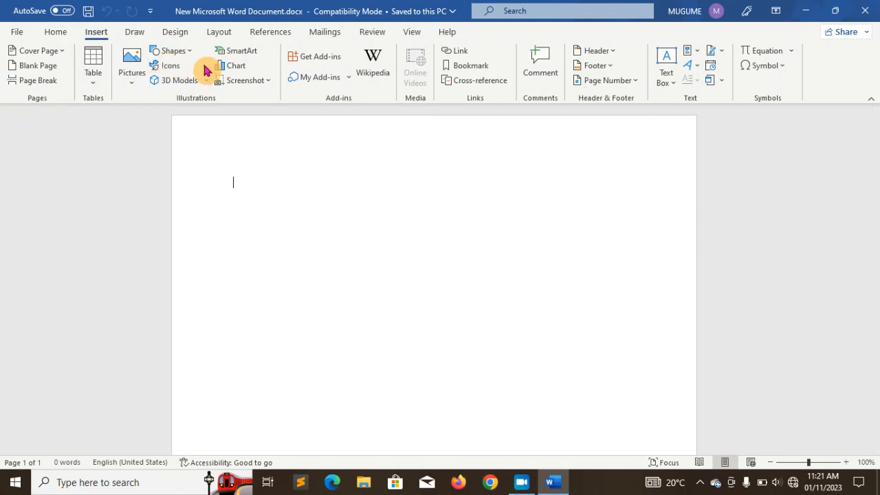
{"action": "left_click", "coordinate": [192, 54]}
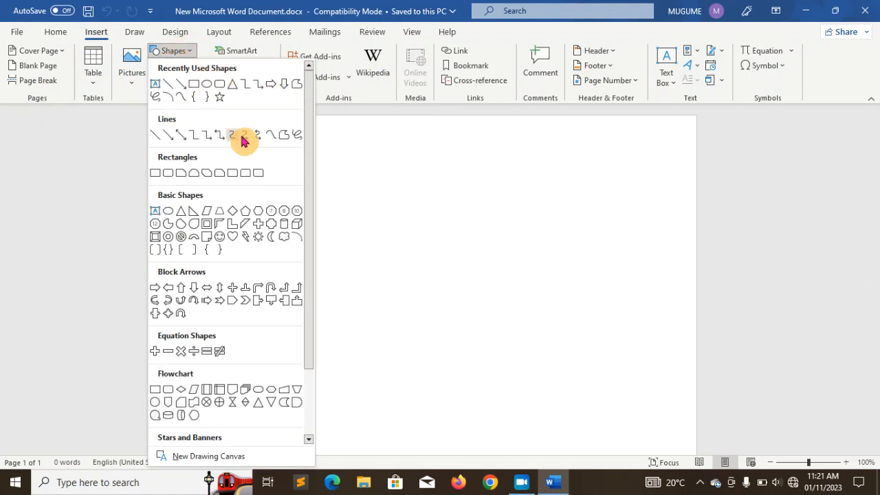
{"action": "left_click", "coordinate": [354, 174]}
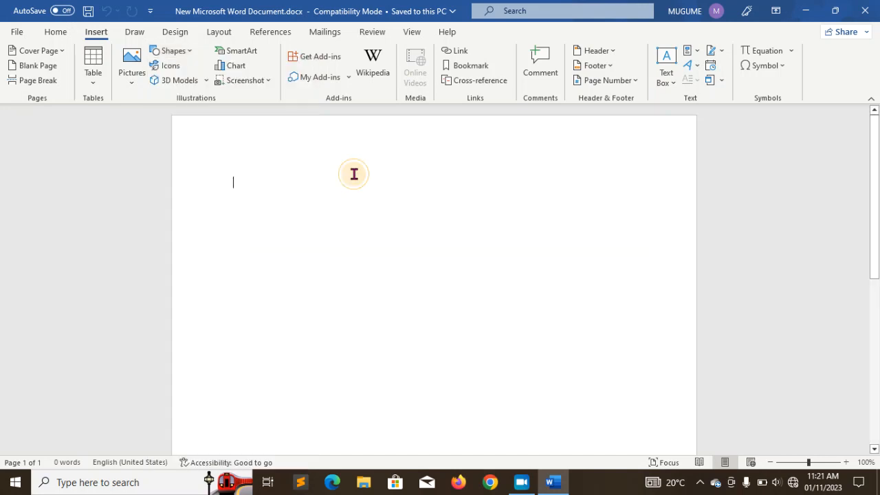
Try a Basic Block List SmartArt graphic in the document and undo its insertion
{"action": "left_click", "coordinate": [252, 49]}
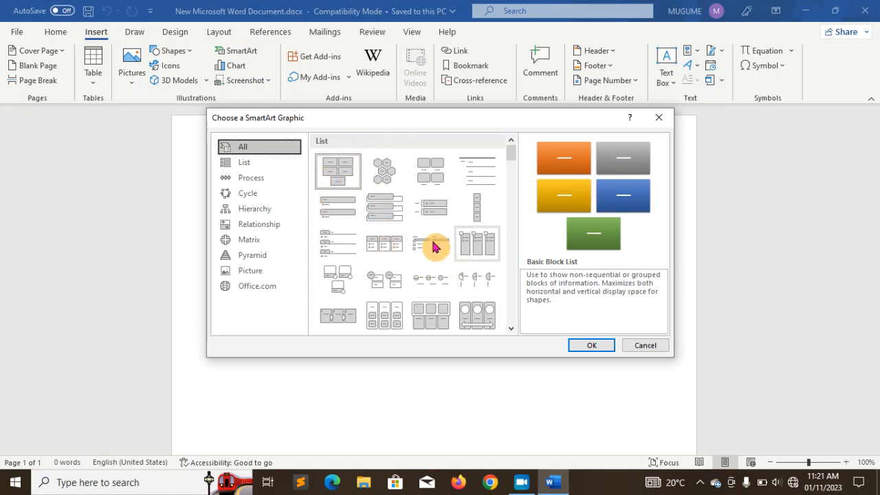
{"action": "left_click", "coordinate": [588, 346]}
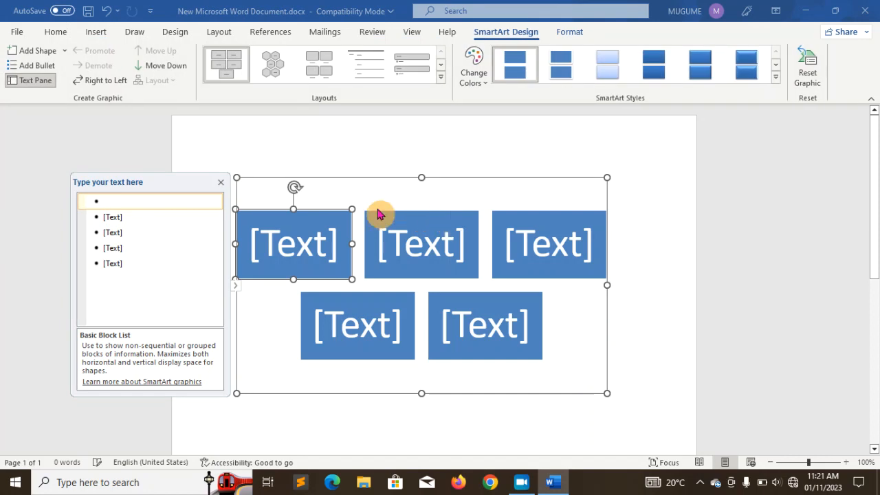
{"action": "key", "text": "ctrl+z"}
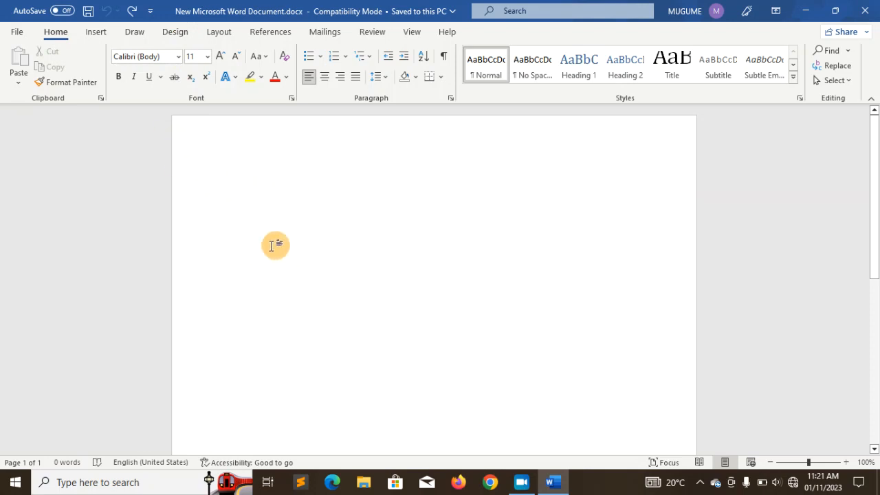
Examine the drawing tools and the full set of built-in document style sets
{"action": "left_click", "coordinate": [137, 32]}
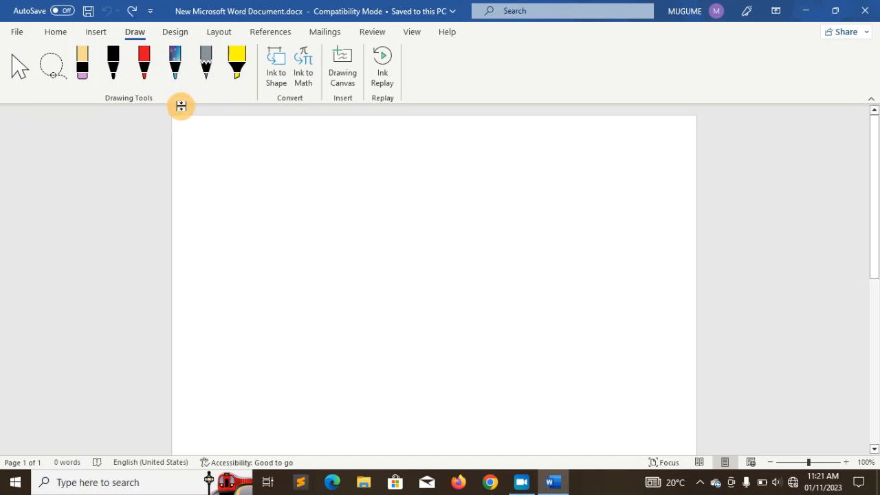
{"action": "left_click", "coordinate": [174, 32]}
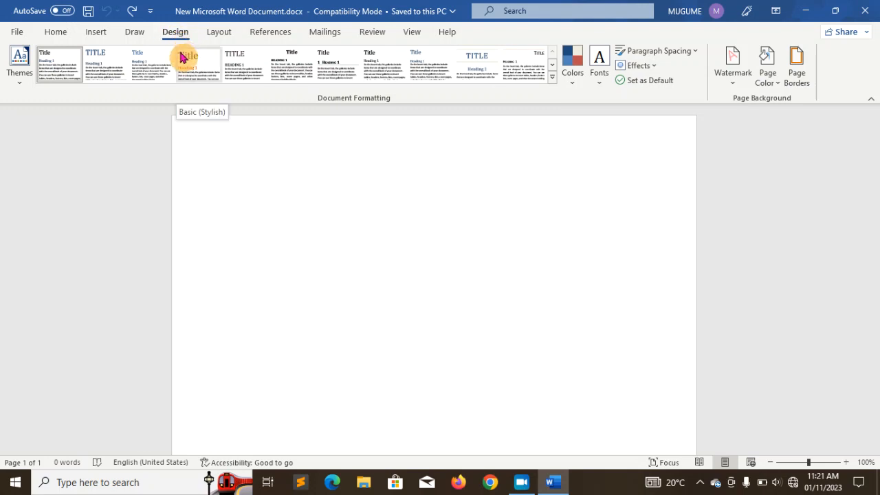
{"action": "left_click", "coordinate": [551, 78]}
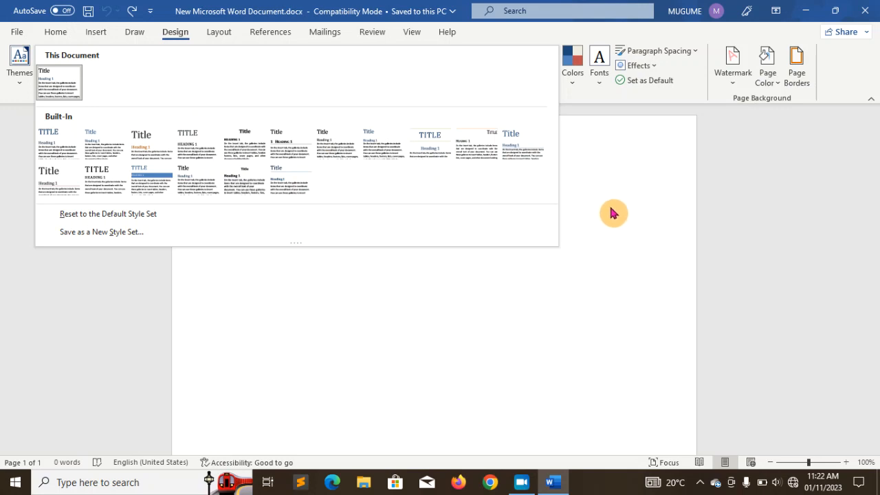
{"action": "left_click", "coordinate": [618, 230]}
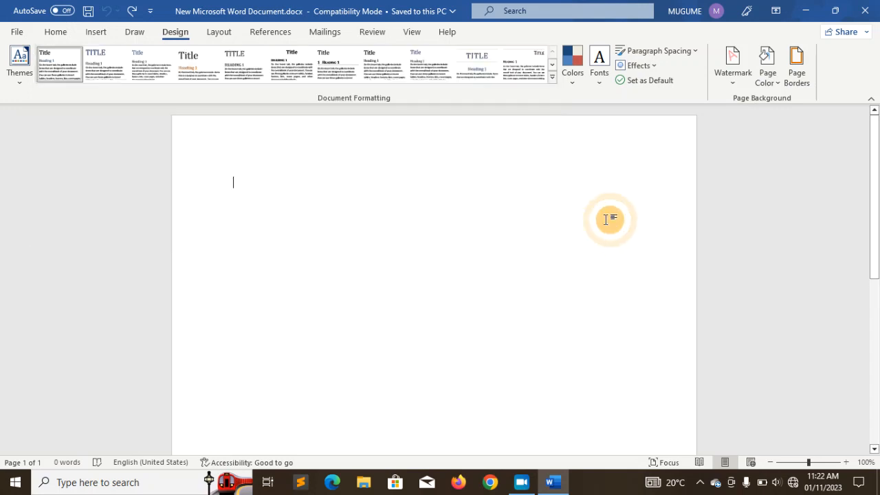
Examine the page orientation, margin and column options available for the document
{"action": "left_click", "coordinate": [224, 36]}
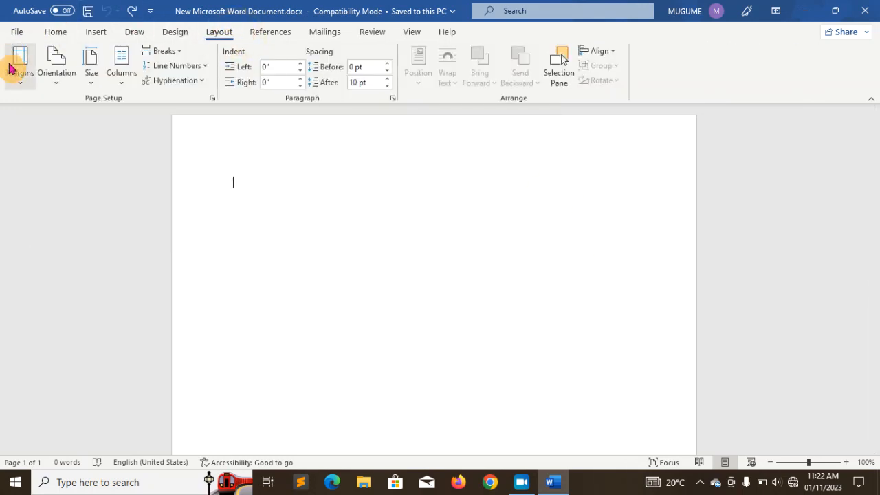
{"action": "left_click", "coordinate": [58, 88]}
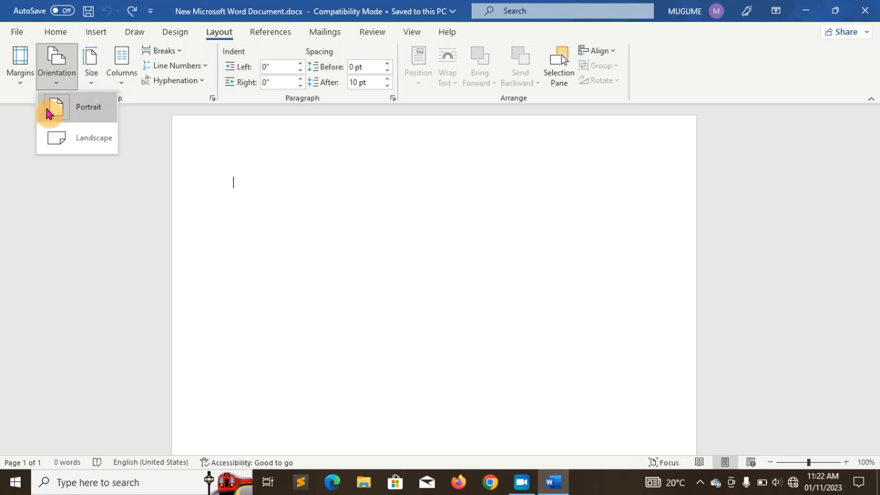
{"action": "left_click", "coordinate": [20, 87]}
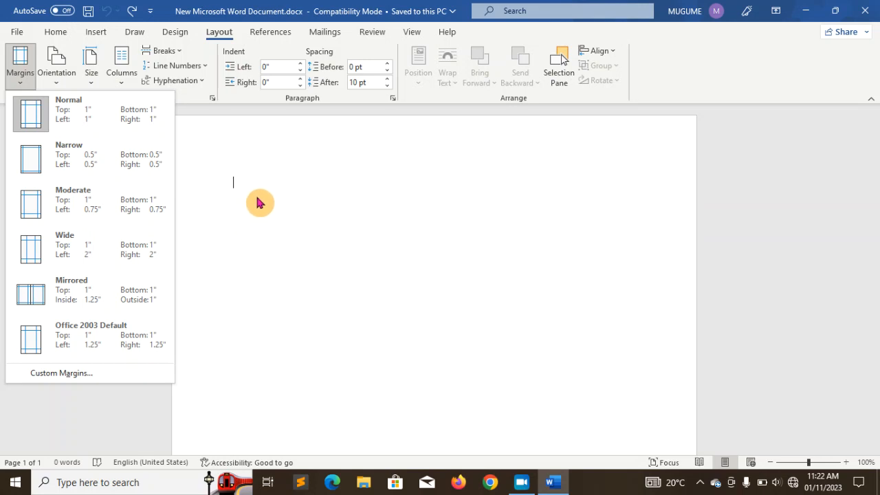
{"action": "left_click", "coordinate": [122, 82]}
{"action": "left_click", "coordinate": [122, 83]}
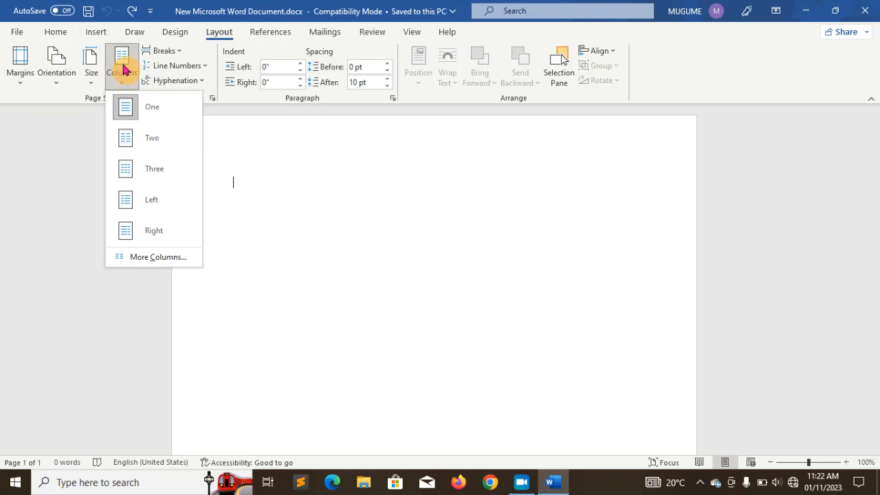
Review the reference and mail merge commands, and return to the basic text formatting commands
{"action": "left_click", "coordinate": [282, 35]}
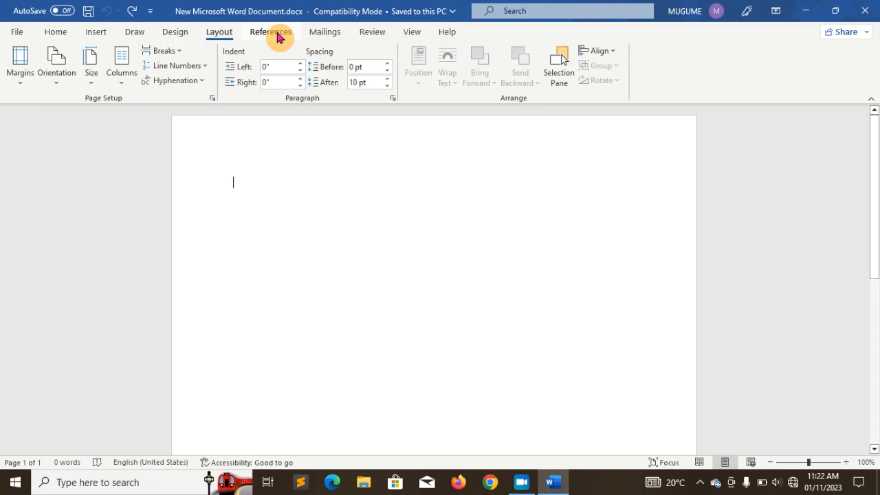
{"action": "left_click", "coordinate": [278, 38]}
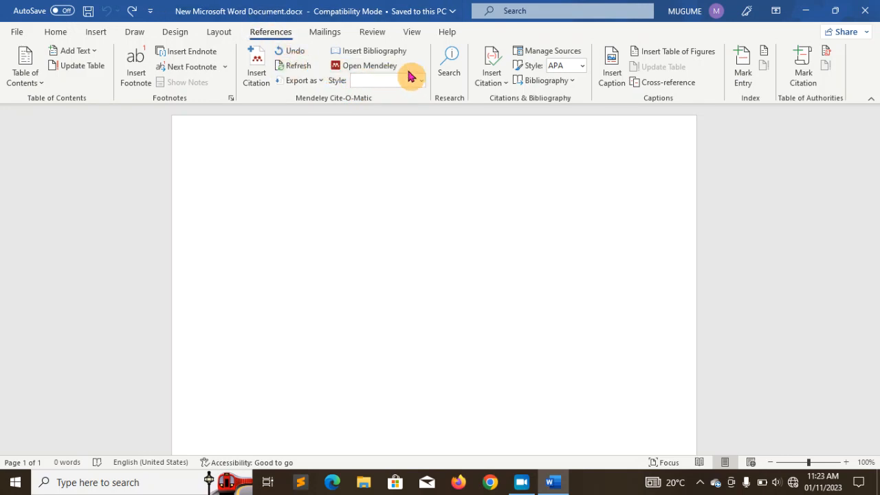
{"action": "left_click", "coordinate": [337, 34]}
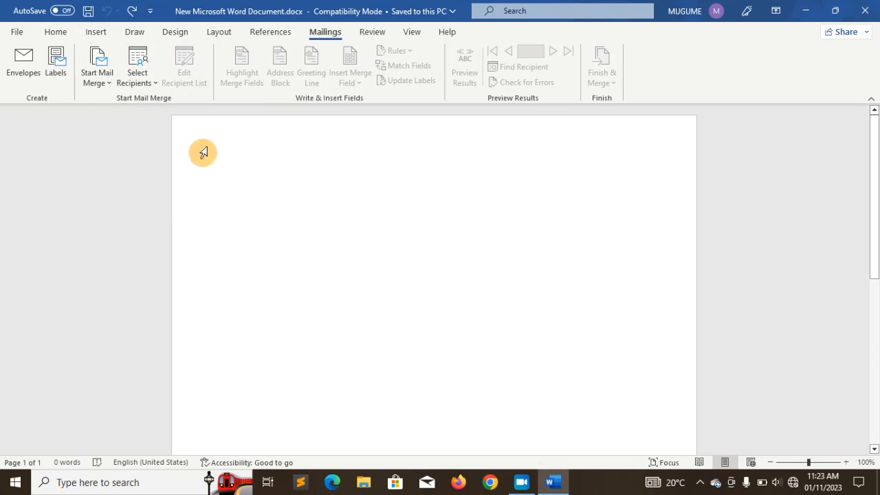
{"action": "left_click", "coordinate": [56, 32]}
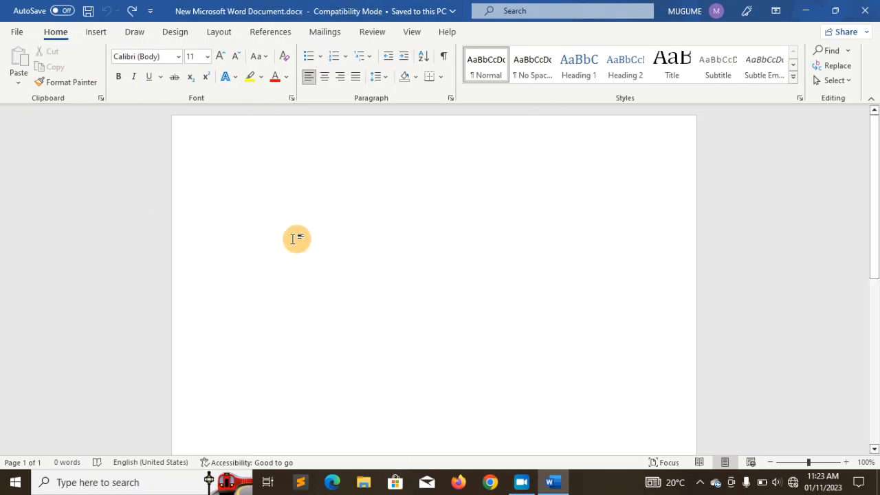
Write "Watermark on 1 page" at the start of the document and delete the whole line
{"action": "type", "text": "waterm"}
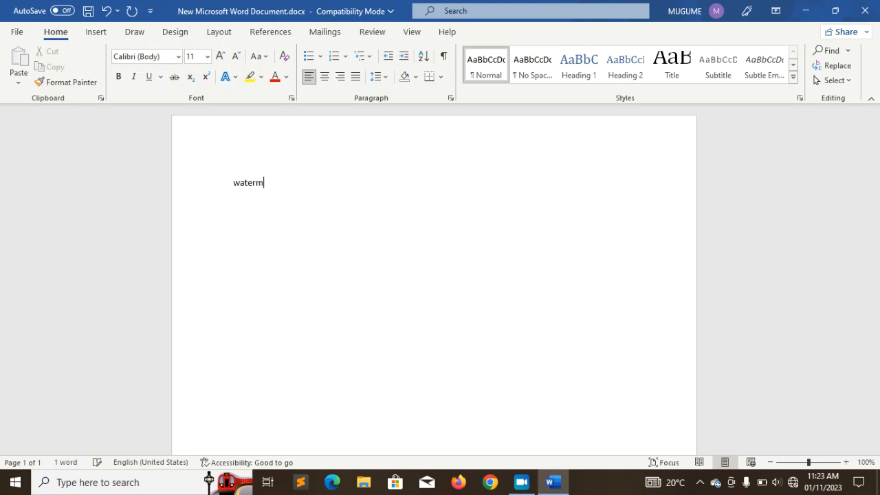
{"action": "type", "text": "ark on 1 page"}
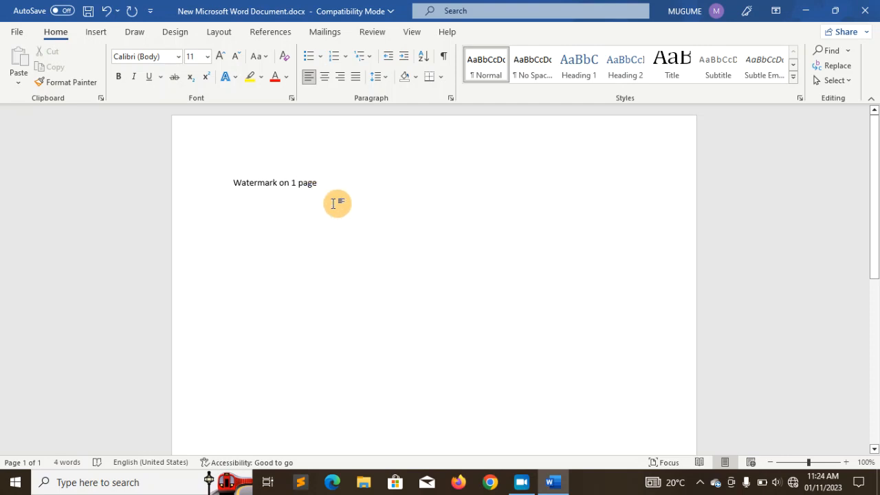
{"action": "left_click_drag", "start_coordinate": [326, 184], "coordinate": [238, 182]}
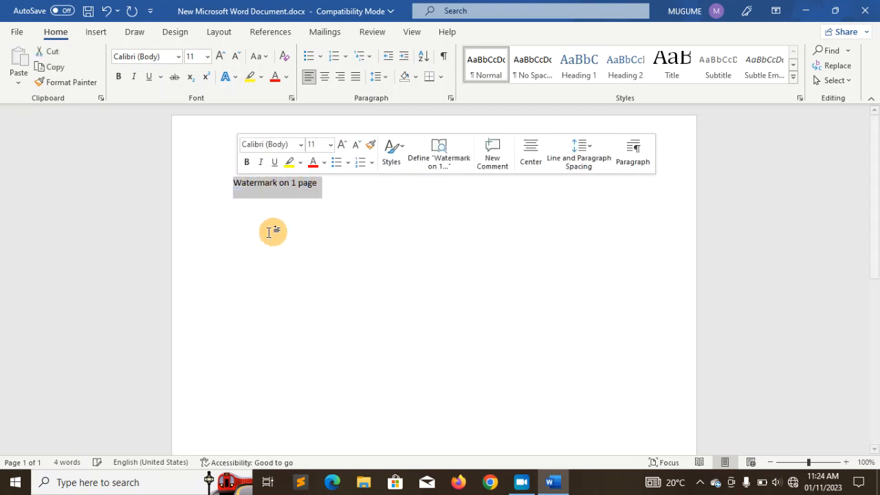
{"action": "key", "text": "BackSpace"}
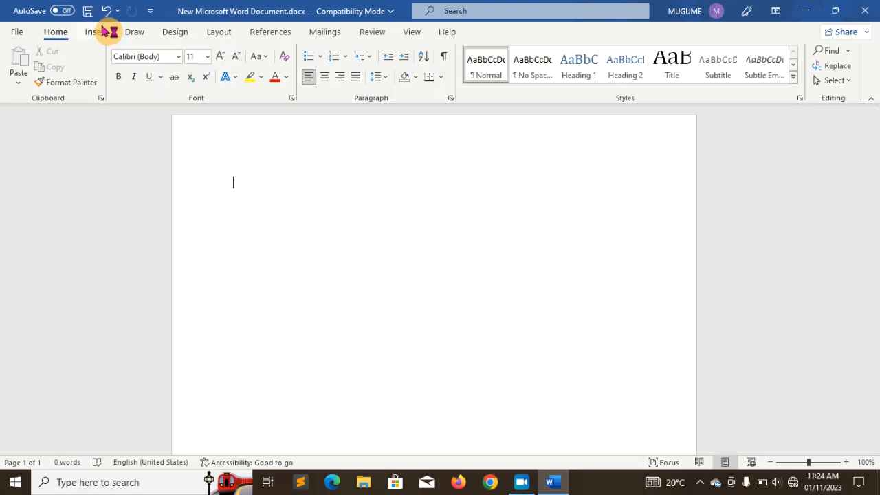
Insert two blank pages into the document
{"action": "left_click", "coordinate": [97, 33]}
{"action": "left_click", "coordinate": [55, 66]}
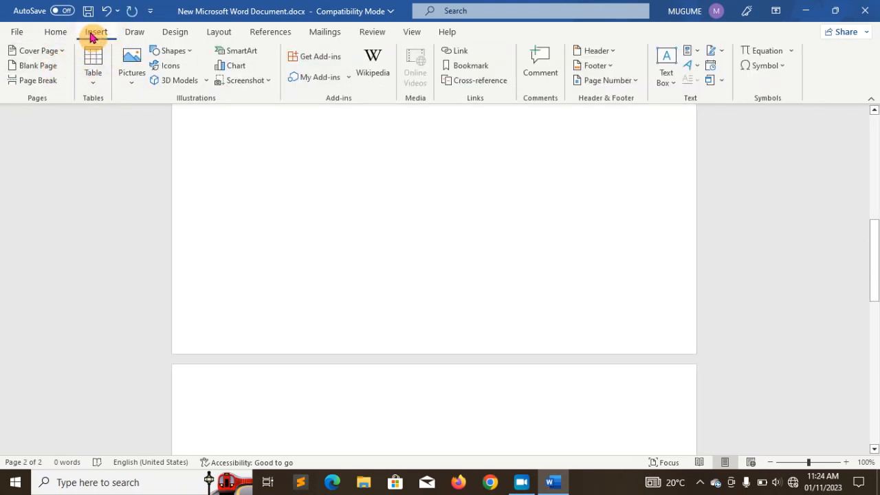
{"action": "left_click", "coordinate": [37, 66]}
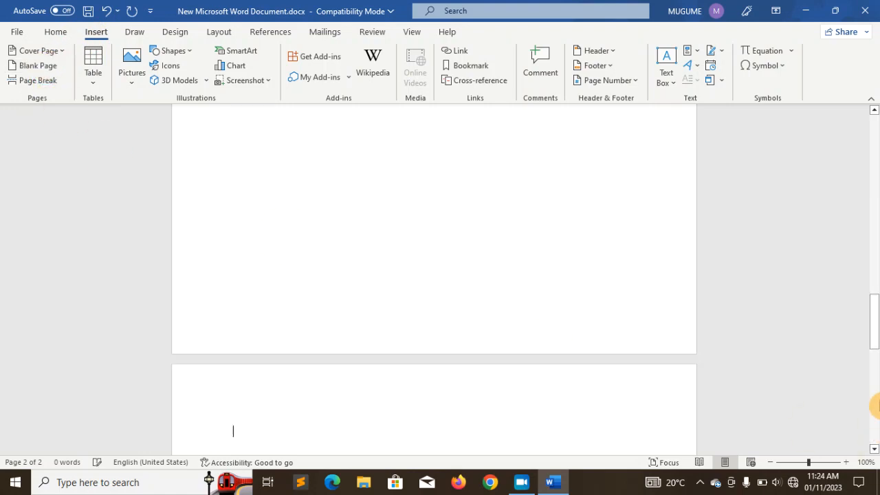
Generate sample text at the start of the first page with =RAND(12,10)
{"action": "left_click_drag", "start_coordinate": [876, 345], "coordinate": [876, 165]}
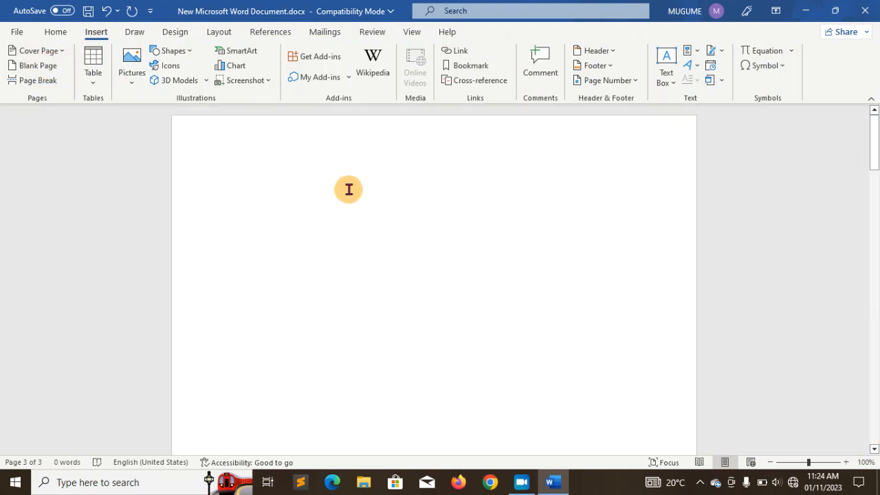
{"action": "left_click", "coordinate": [240, 178]}
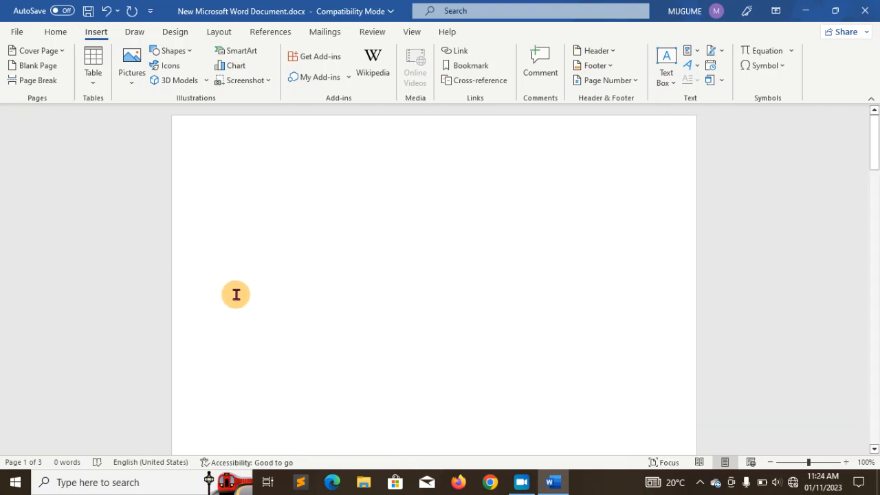
{"action": "type", "text": "="}
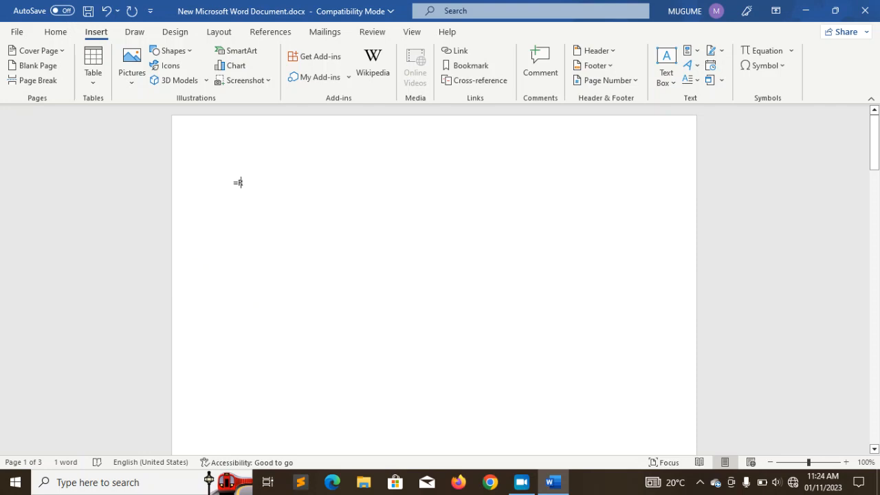
{"action": "type", "text": "RA"}
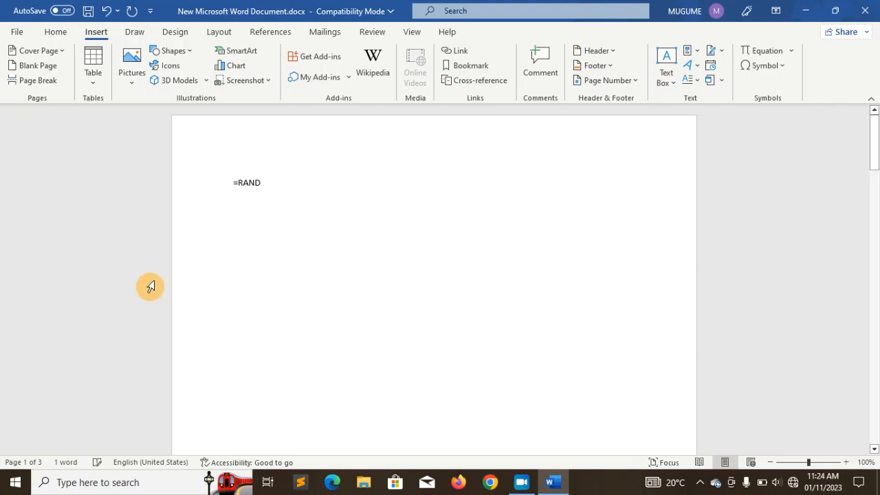
{"action": "type", "text": "ND"}
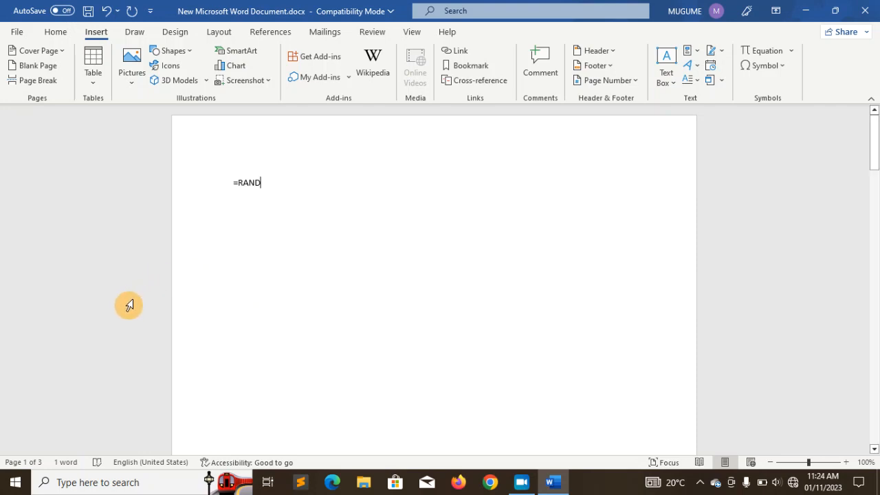
{"action": "type", "text": "(12"}
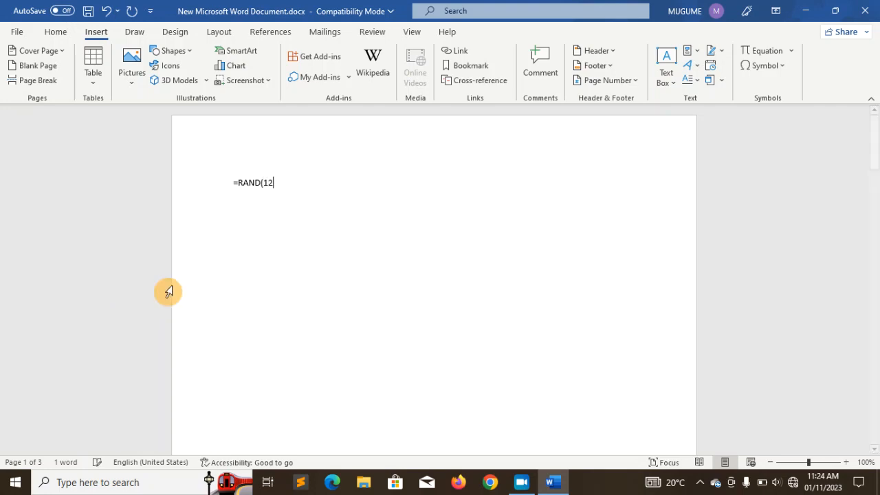
{"action": "type", "text": ",1"}
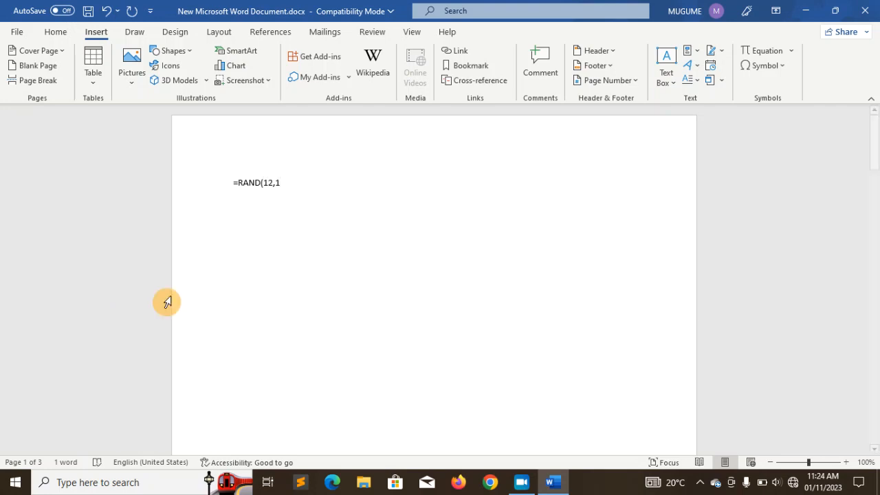
{"action": "type", "text": "0)"}
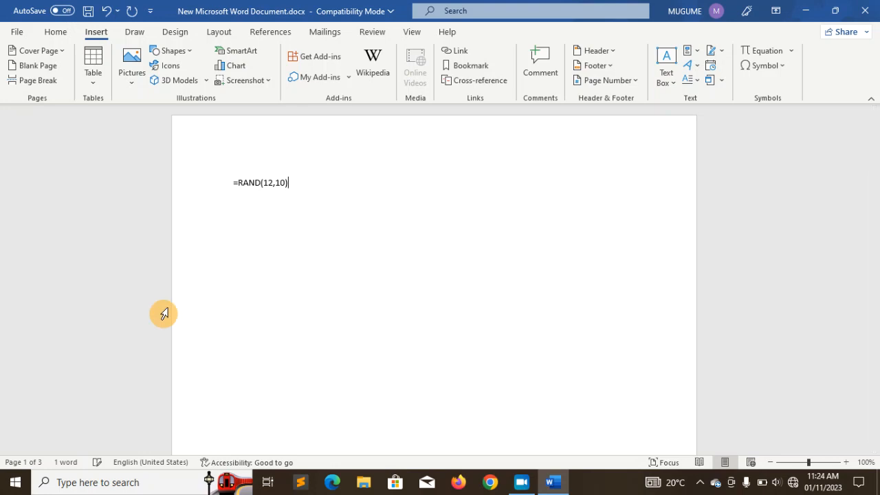
{"action": "key", "text": "Return"}
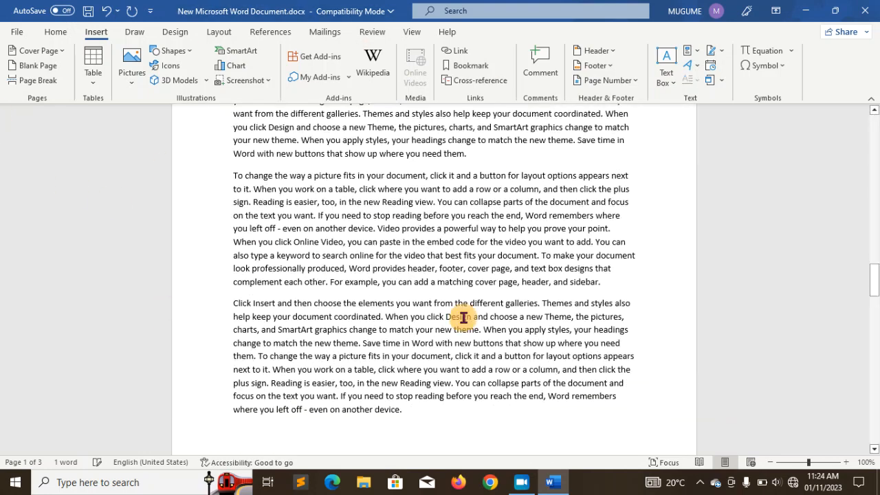
Add page numbers at the bottom of the pages using the Plain Number 2 style
{"action": "left_click_drag", "start_coordinate": [876, 277], "coordinate": [875, 136]}
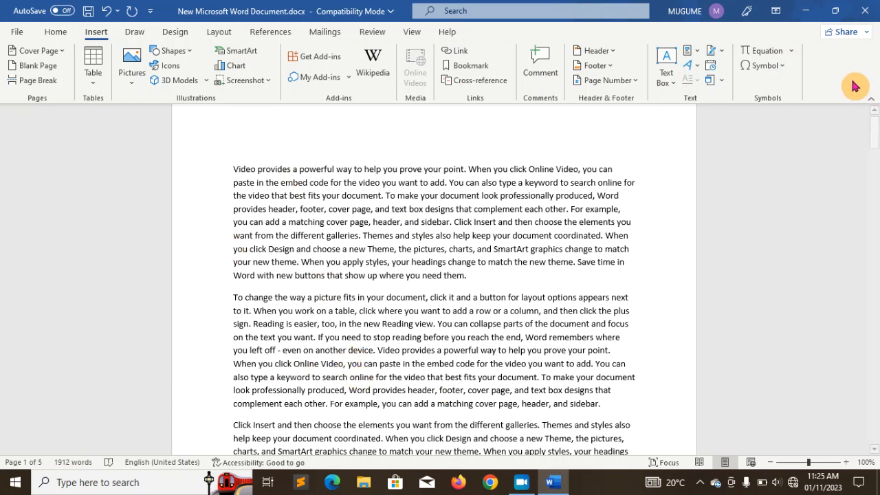
{"action": "mouse_move", "coordinate": [876, 123]}
{"action": "left_mouse_down"}
{"action": "mouse_move", "coordinate": [871, 320]}
{"action": "mouse_move", "coordinate": [874, 103]}
{"action": "mouse_move", "coordinate": [872, 432]}
{"action": "mouse_move", "coordinate": [874, 114]}
{"action": "left_mouse_up"}
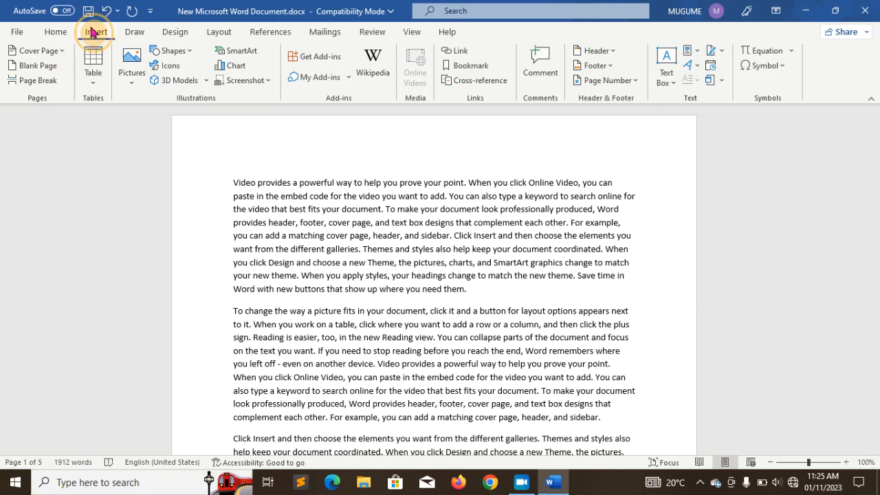
{"action": "left_click", "coordinate": [641, 84]}
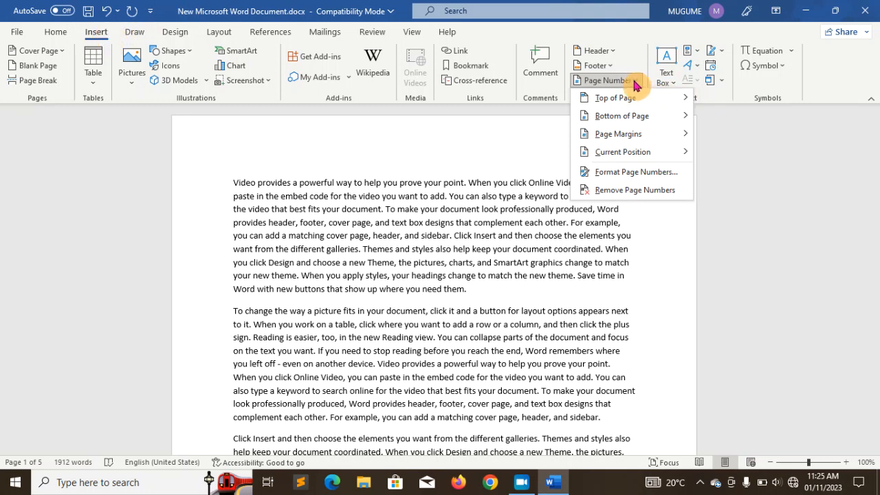
{"action": "mouse_move", "coordinate": [629, 117]}
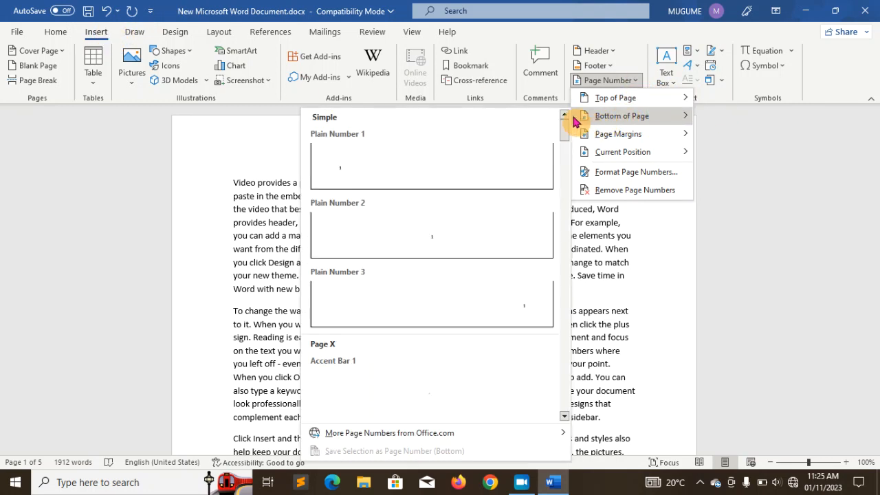
{"action": "left_click", "coordinate": [465, 240]}
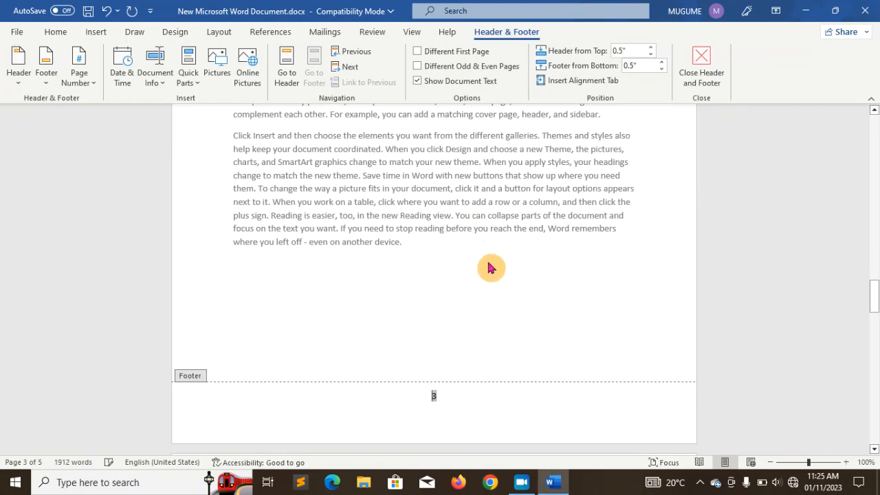
Try to format the footer page number as Times New Roman at size 24
{"action": "left_click", "coordinate": [57, 32]}
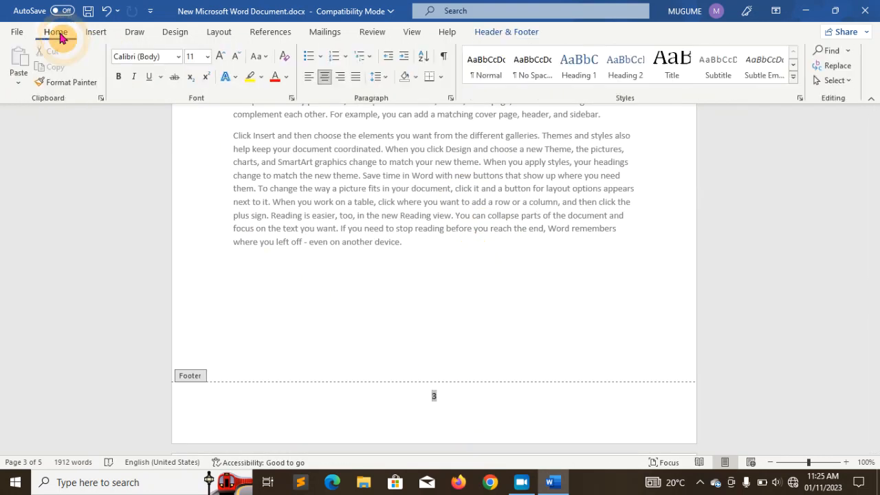
{"action": "left_click", "coordinate": [179, 57]}
{"action": "left_click", "coordinate": [187, 151]}
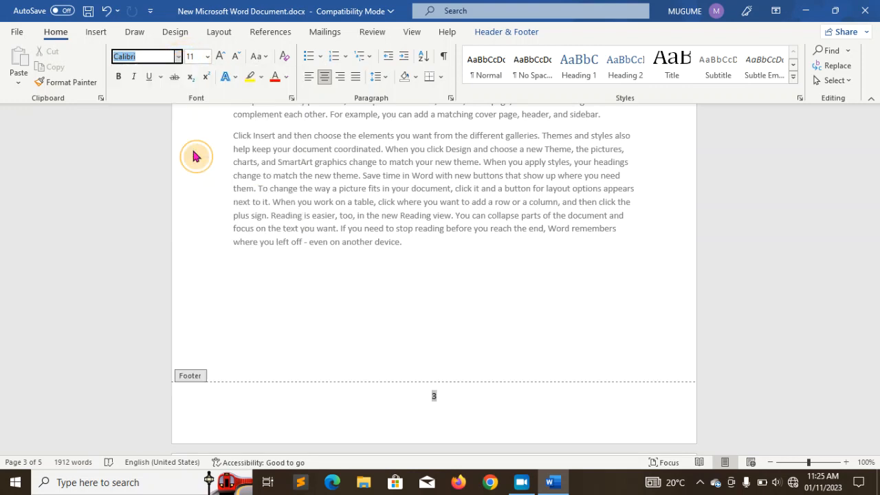
{"action": "left_click", "coordinate": [206, 57]}
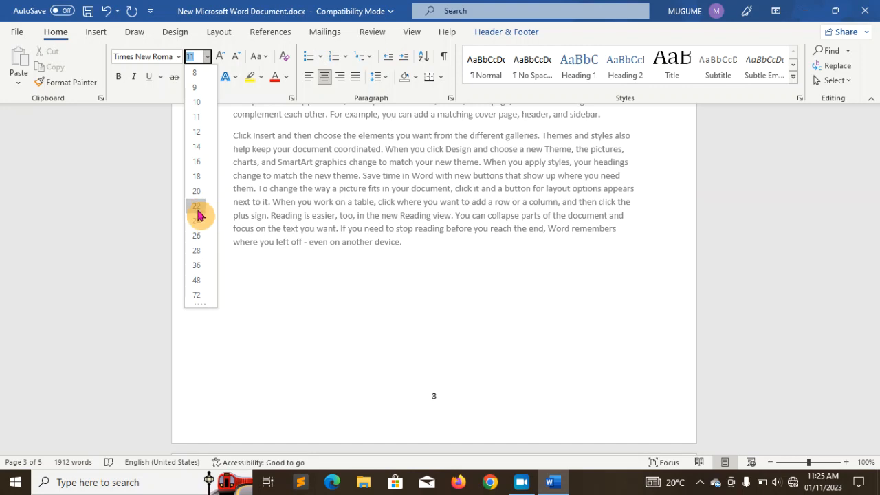
{"action": "left_click", "coordinate": [447, 391]}
{"action": "left_click_drag", "start_coordinate": [448, 391], "coordinate": [421, 394]}
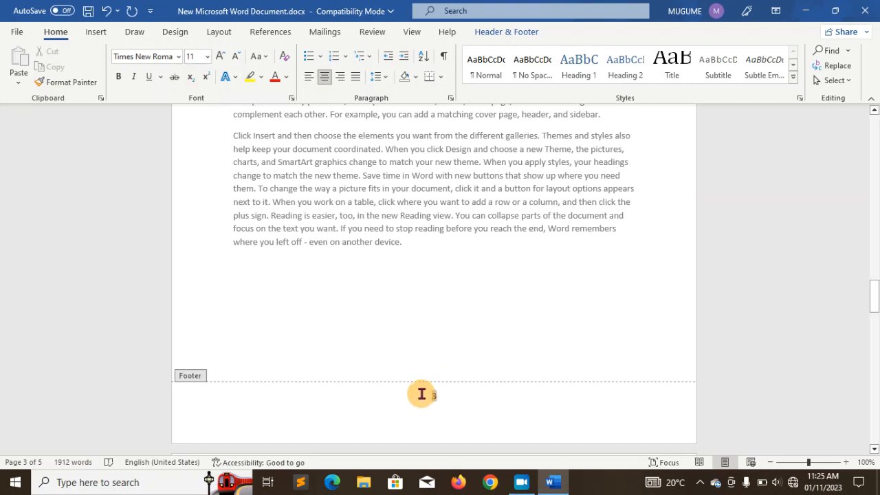
{"action": "left_click", "coordinate": [207, 56]}
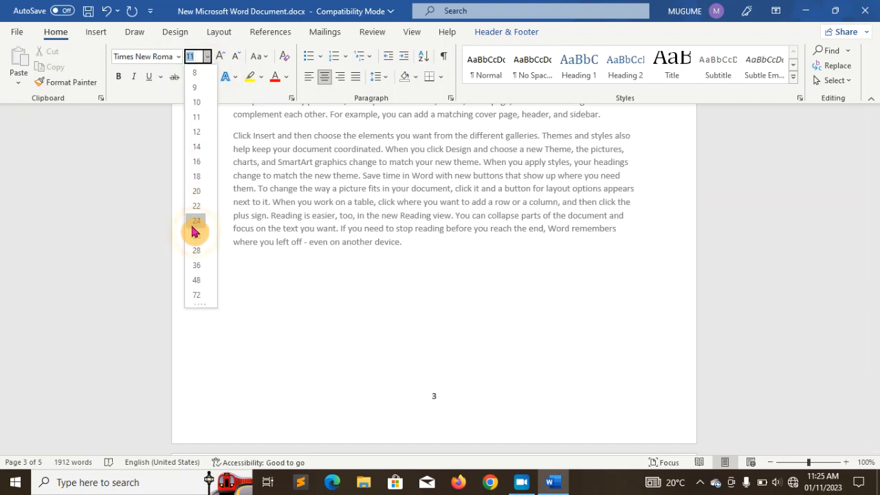
{"action": "left_click", "coordinate": [196, 222]}
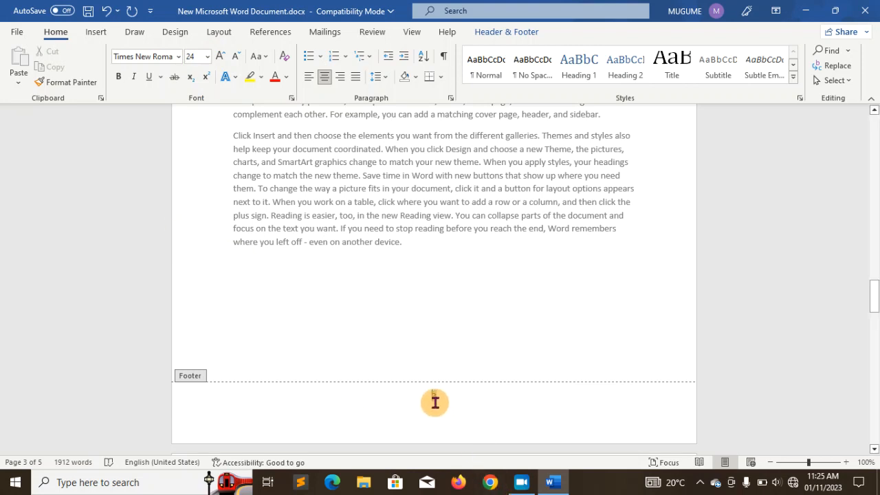
Make the footer page number bold at size 22 and exit header and footer editing
{"action": "double_click", "coordinate": [435, 399]}
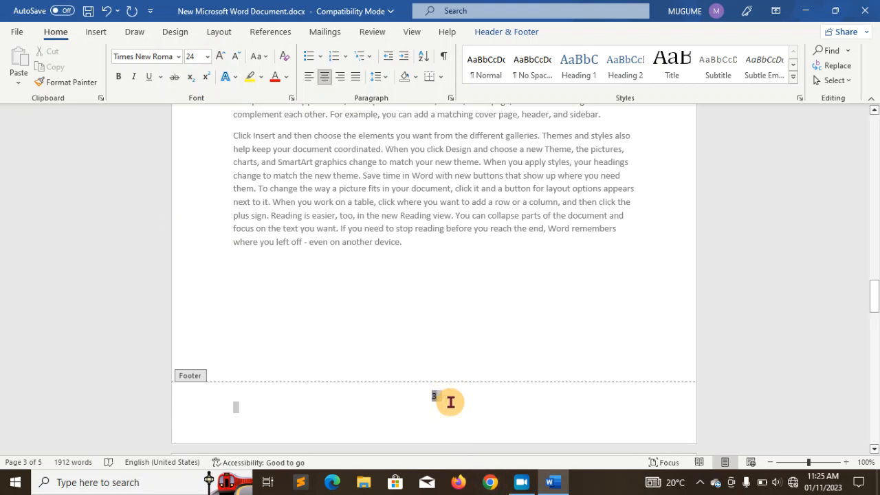
{"action": "left_click", "coordinate": [207, 56]}
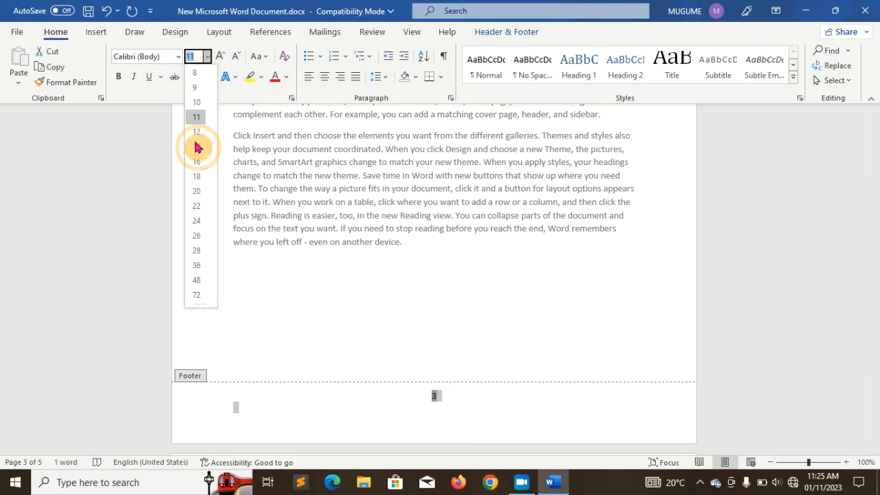
{"action": "left_click", "coordinate": [198, 210]}
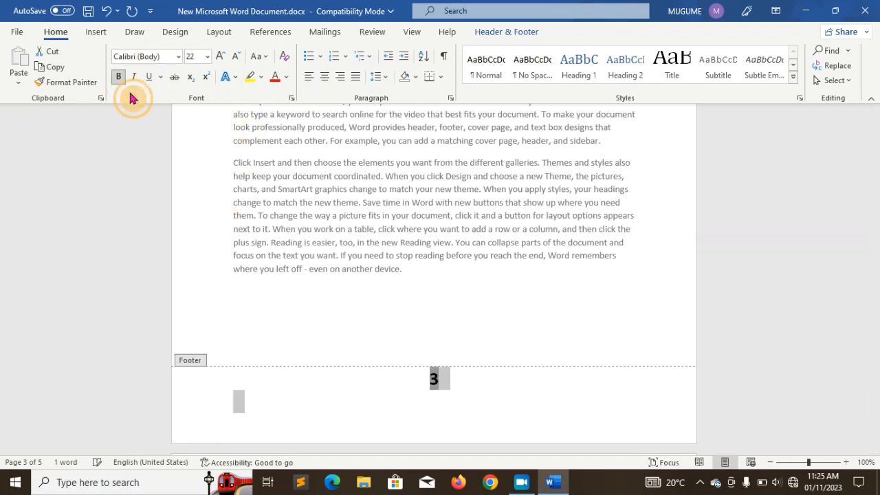
{"action": "mouse_move", "coordinate": [876, 295]}
{"action": "left_mouse_down"}
{"action": "mouse_move", "coordinate": [874, 178]}
{"action": "mouse_move", "coordinate": [875, 358]}
{"action": "mouse_move", "coordinate": [874, 292]}
{"action": "left_mouse_up"}
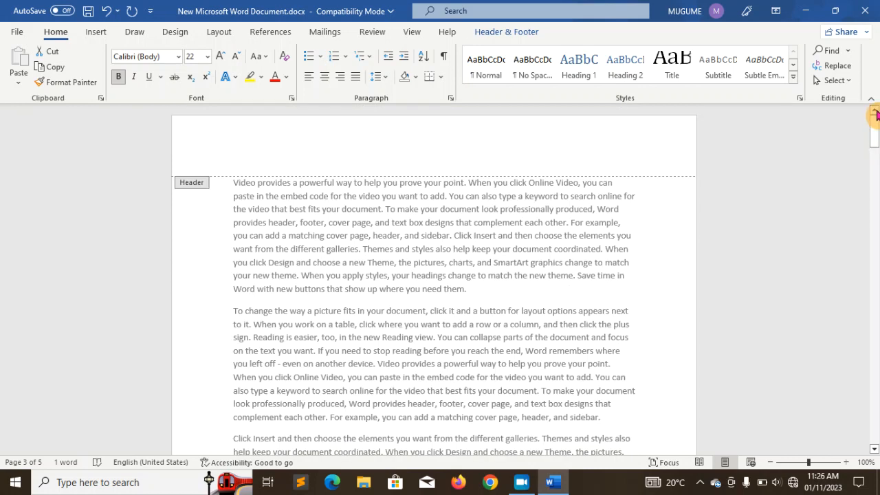
{"action": "left_click", "coordinate": [502, 37]}
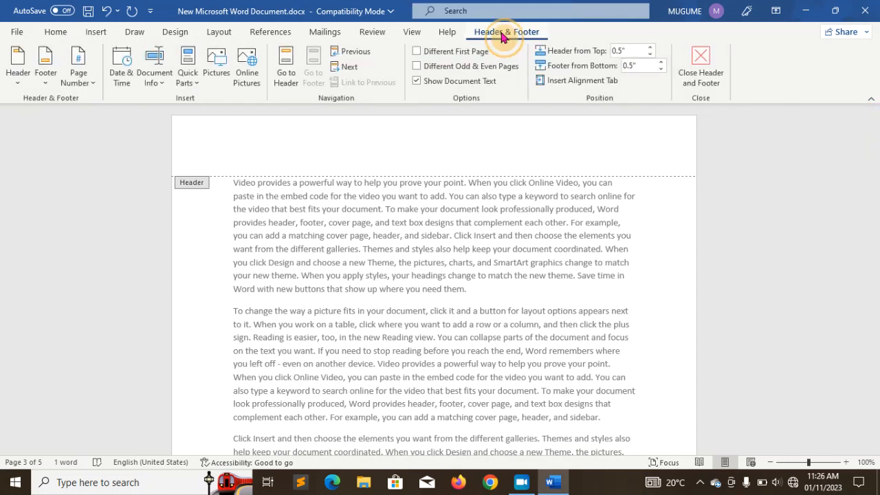
{"action": "left_click", "coordinate": [700, 81]}
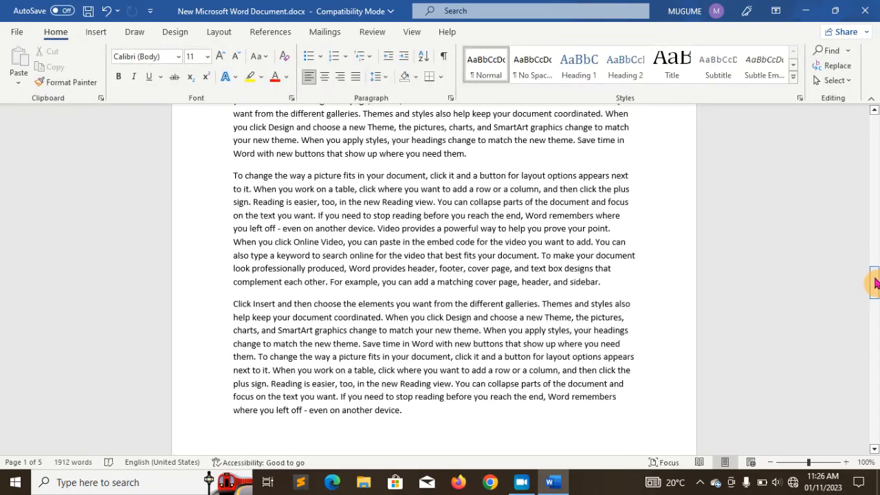
Set up a custom text watermark for the document with the text PAGE 3
{"action": "left_click_drag", "start_coordinate": [878, 281], "coordinate": [876, 126]}
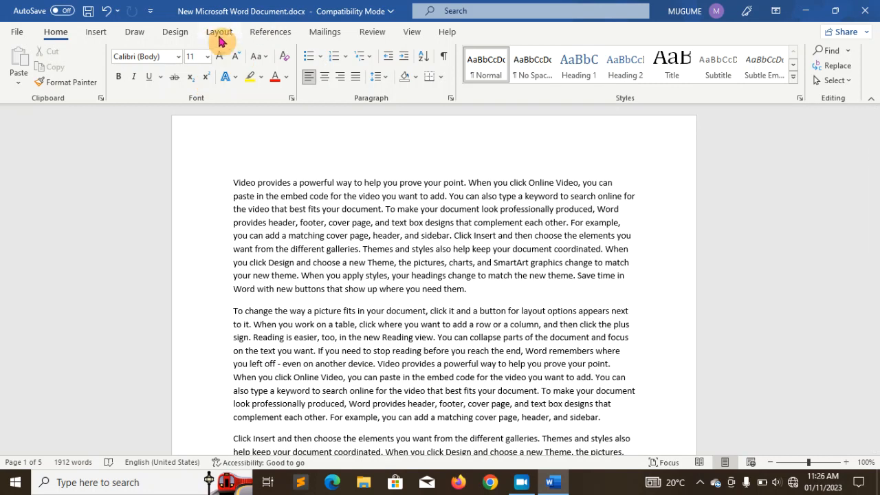
{"action": "left_click", "coordinate": [219, 38]}
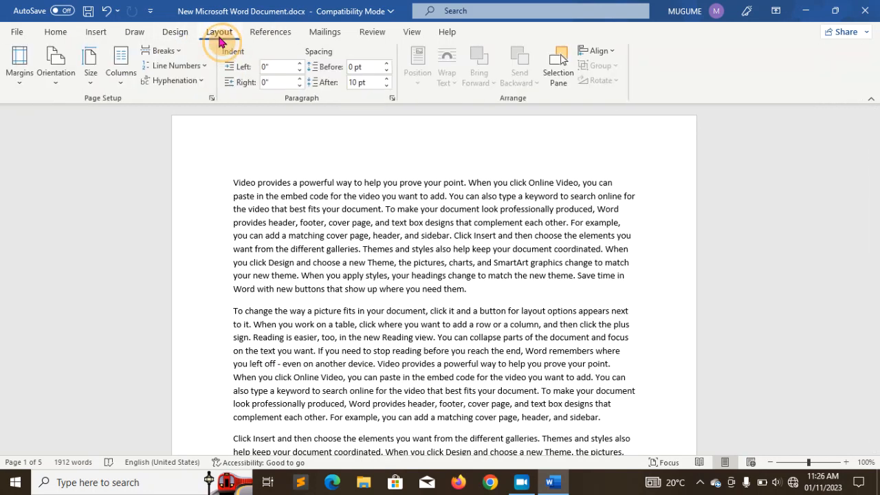
{"action": "left_click", "coordinate": [97, 38]}
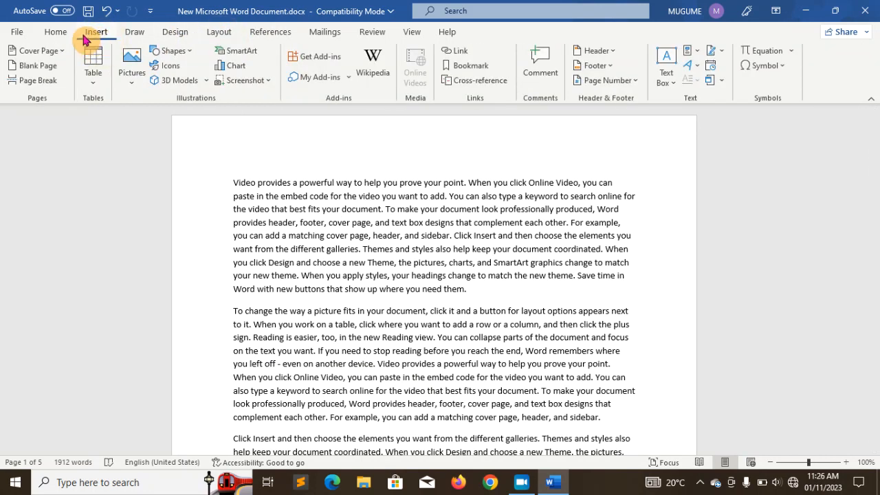
{"action": "left_click", "coordinate": [173, 35]}
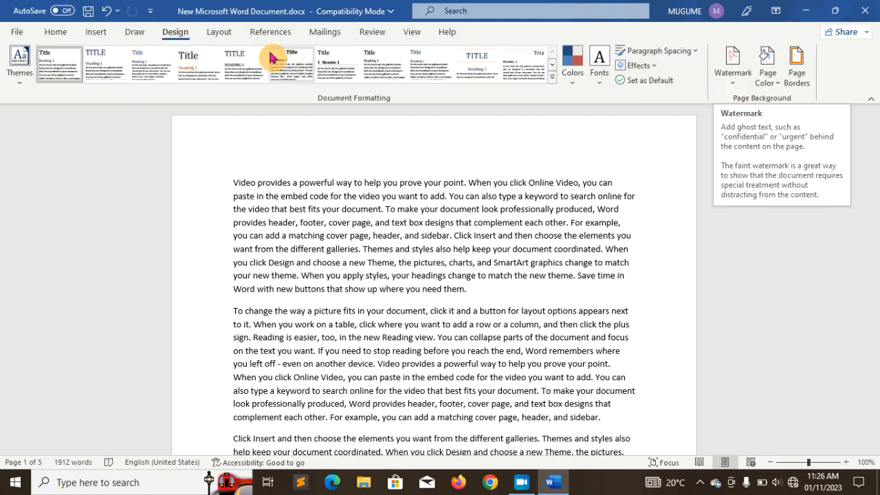
{"action": "left_click", "coordinate": [733, 88]}
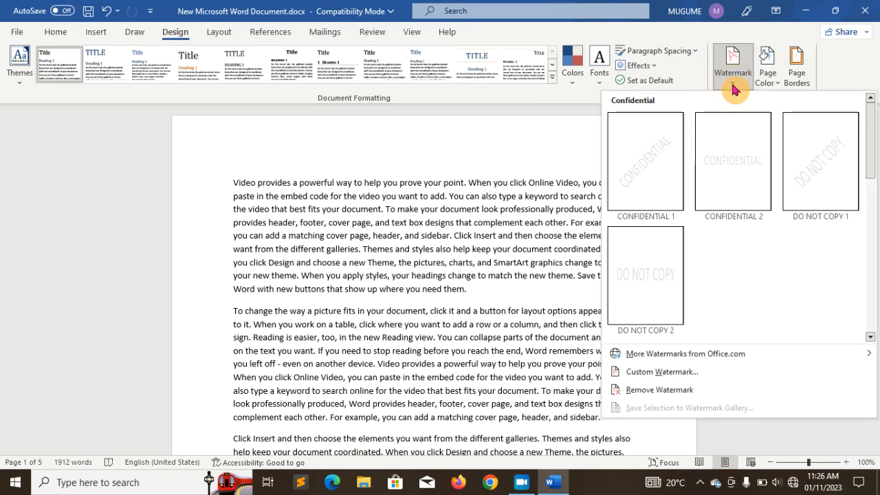
{"action": "left_click", "coordinate": [662, 372]}
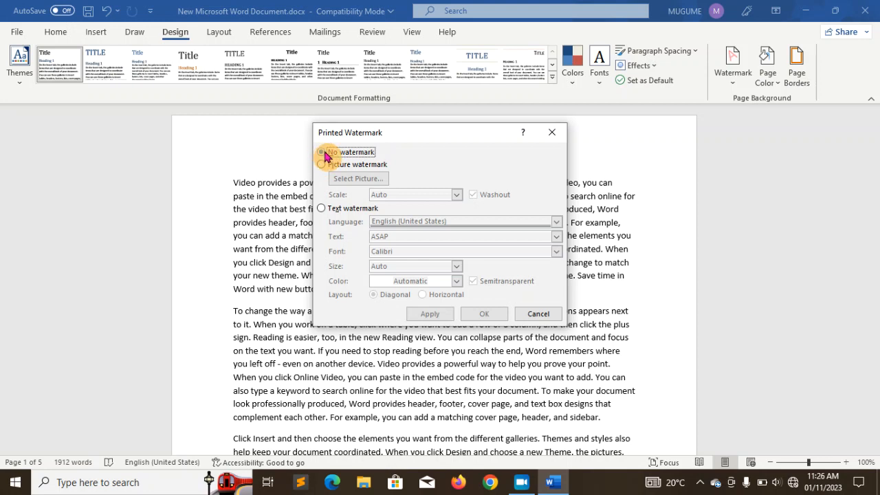
{"action": "left_click", "coordinate": [321, 165]}
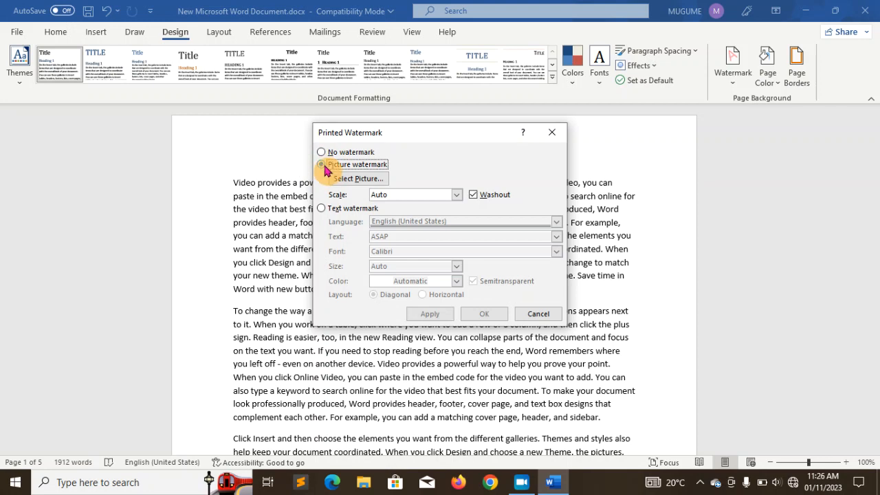
{"action": "left_click", "coordinate": [321, 209]}
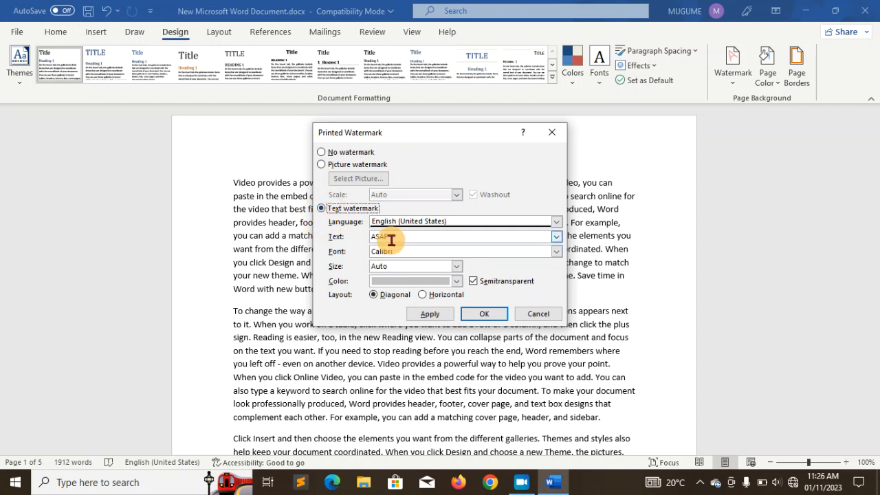
{"action": "left_click", "coordinate": [394, 236]}
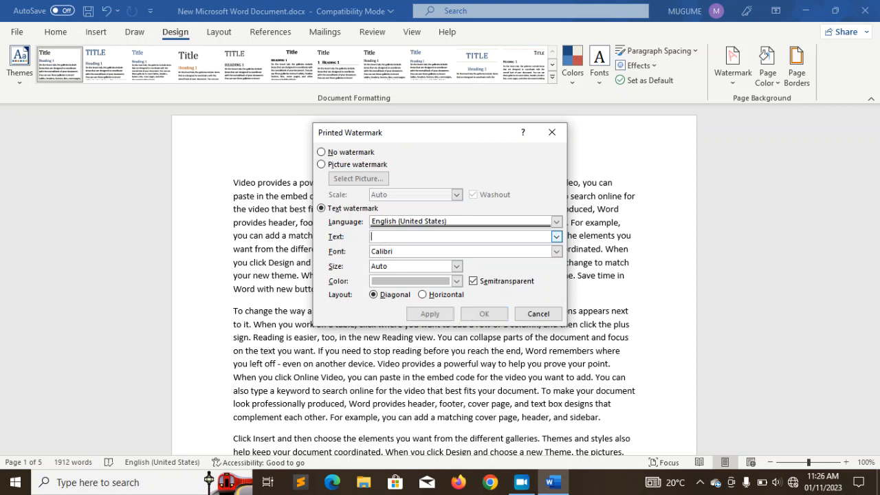
{"action": "type", "text": "PAGE 3"}
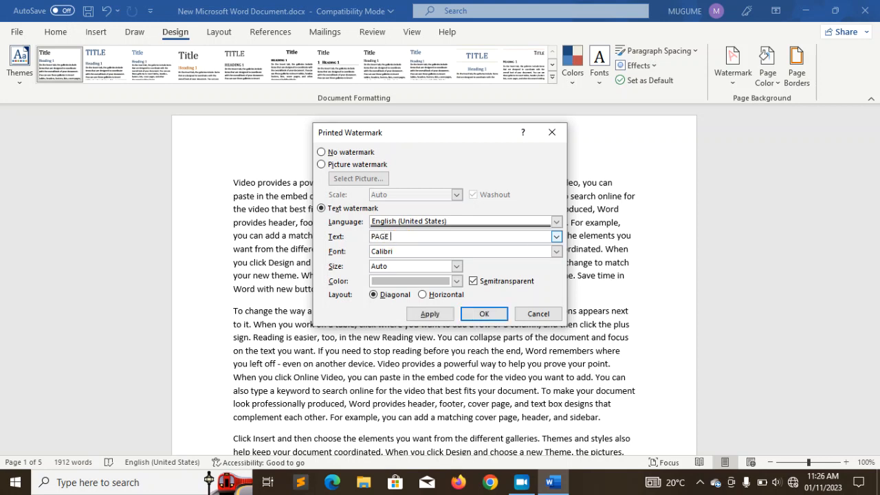
Set the watermark's font to Californian FB and its color to standard red, and apply it to the document
{"action": "left_click", "coordinate": [557, 254]}
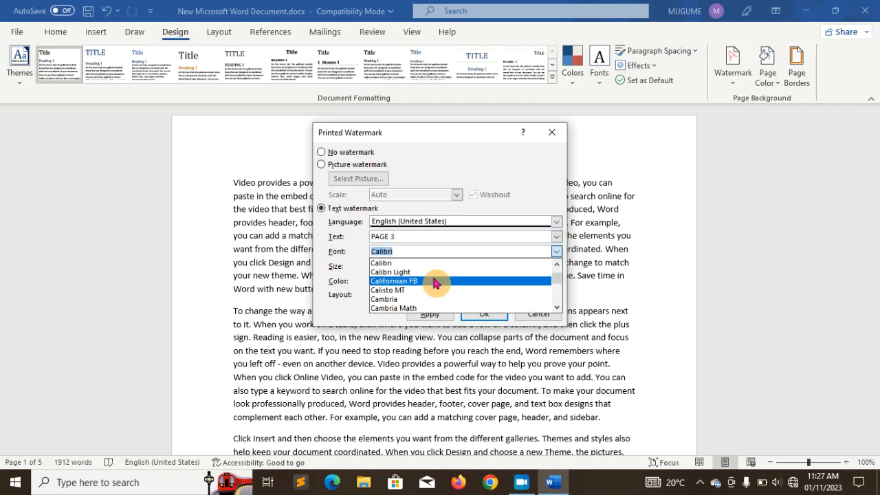
{"action": "left_click", "coordinate": [561, 256]}
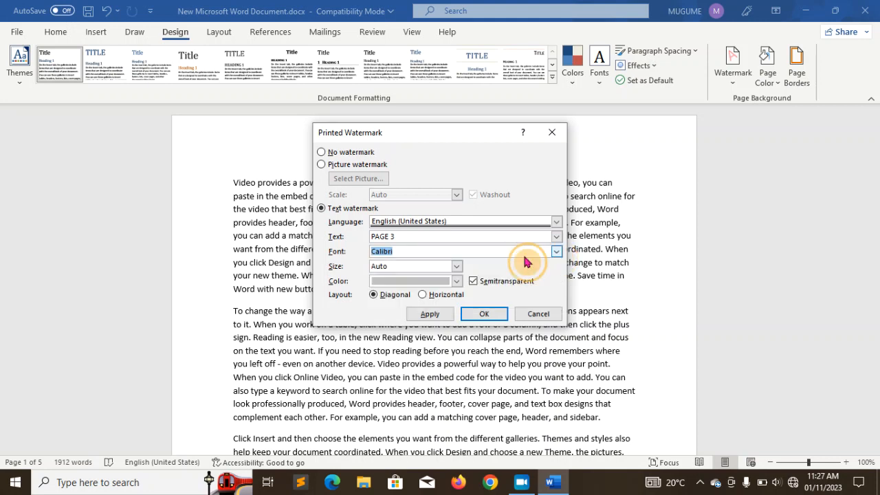
{"action": "left_click", "coordinate": [560, 253]}
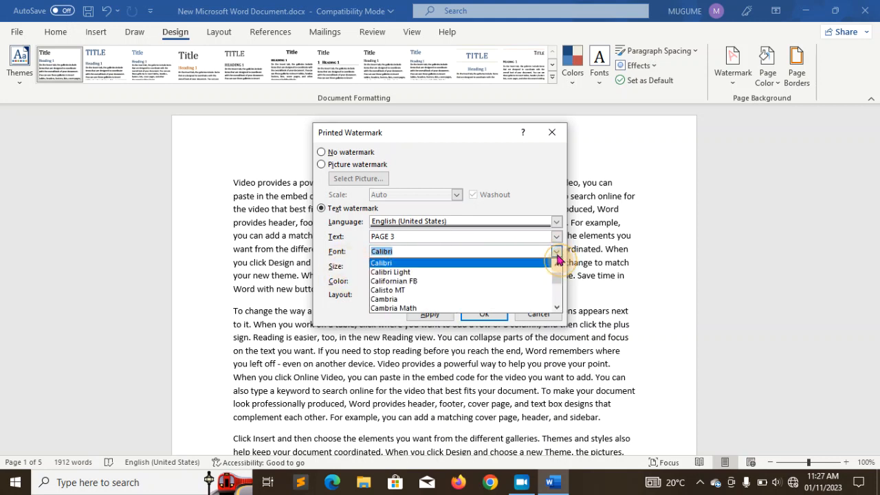
{"action": "left_click", "coordinate": [415, 282]}
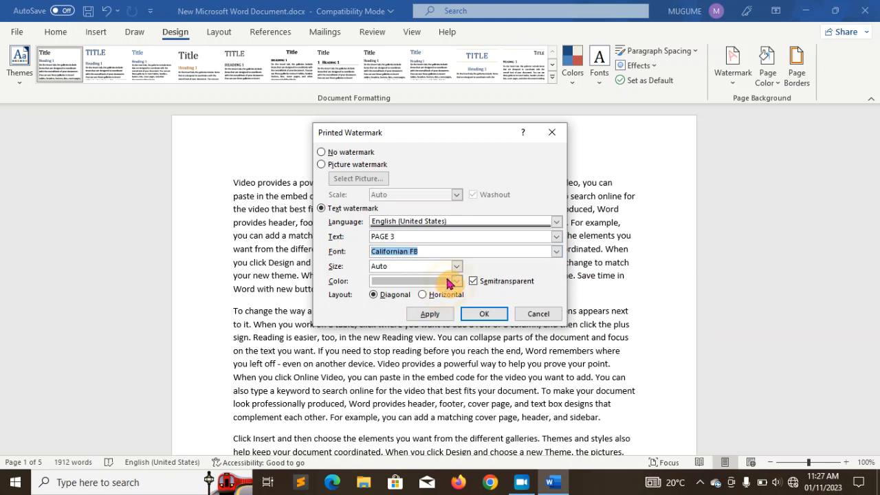
{"action": "left_click", "coordinate": [458, 282]}
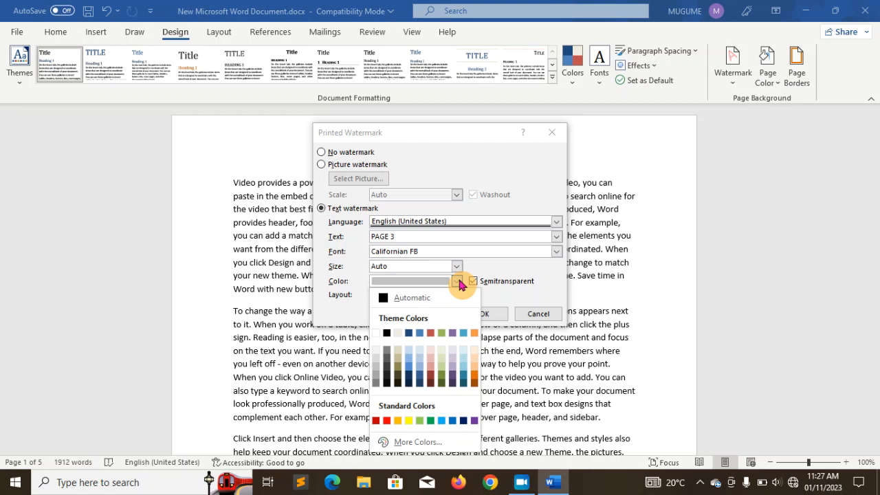
{"action": "left_click", "coordinate": [387, 420]}
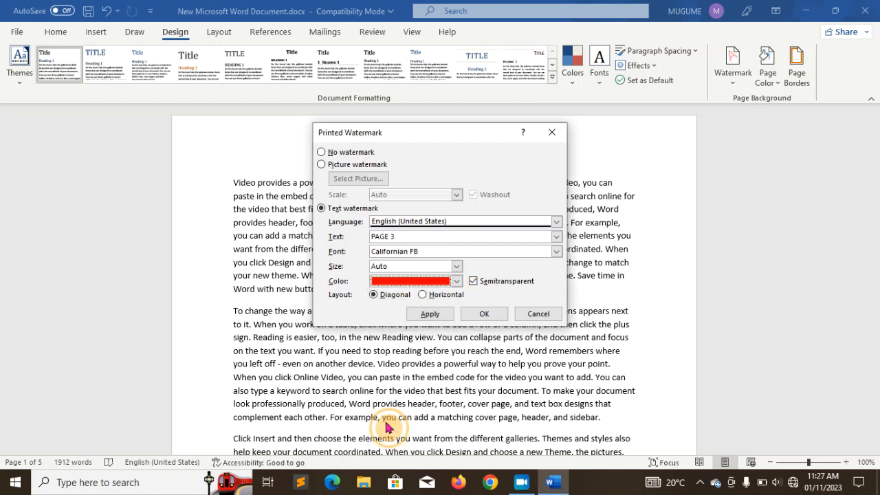
{"action": "left_click", "coordinate": [433, 316]}
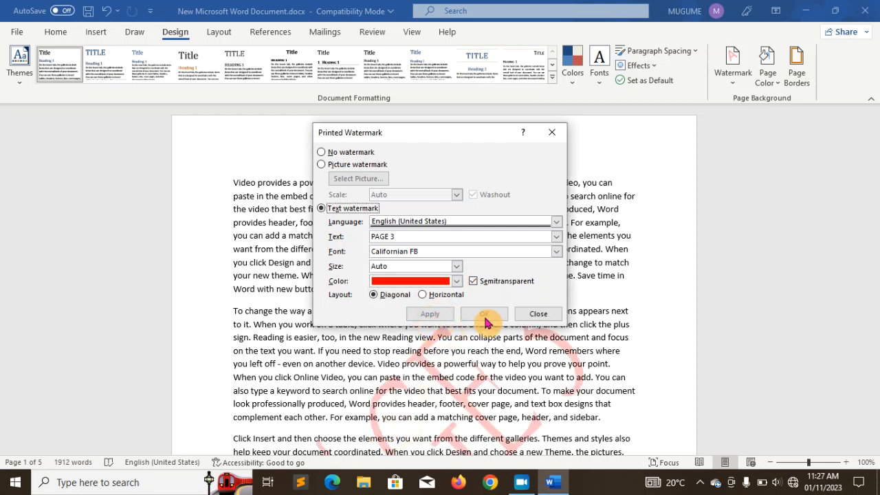
{"action": "left_click", "coordinate": [537, 315]}
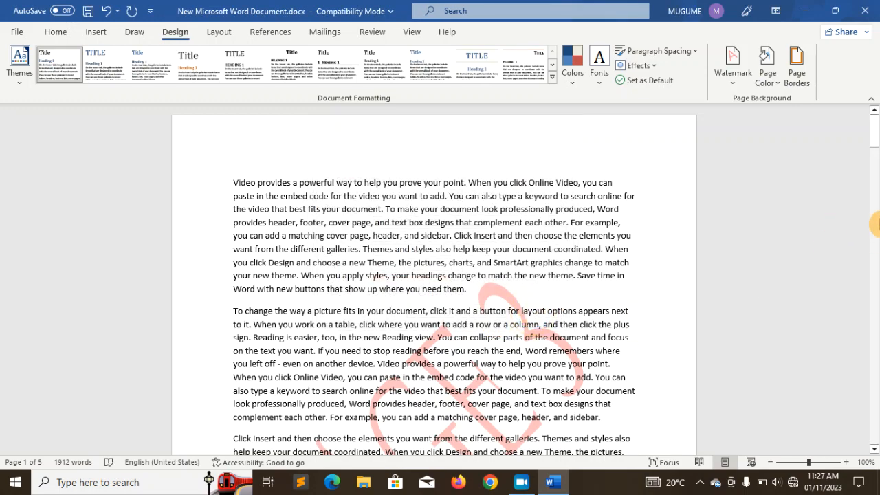
Insert a Next Page section break at the start of page 3, before the word "them"
{"action": "mouse_move", "coordinate": [874, 137]}
{"action": "left_mouse_down"}
{"action": "mouse_move", "coordinate": [868, 428]}
{"action": "mouse_move", "coordinate": [874, 118]}
{"action": "mouse_move", "coordinate": [872, 365]}
{"action": "mouse_move", "coordinate": [874, 139]}
{"action": "left_mouse_up"}
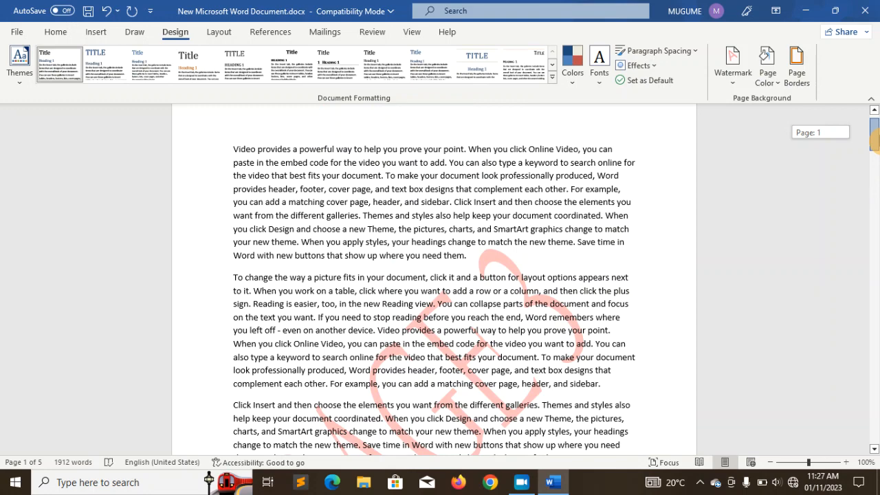
{"action": "left_click_drag", "start_coordinate": [874, 138], "coordinate": [874, 256]}
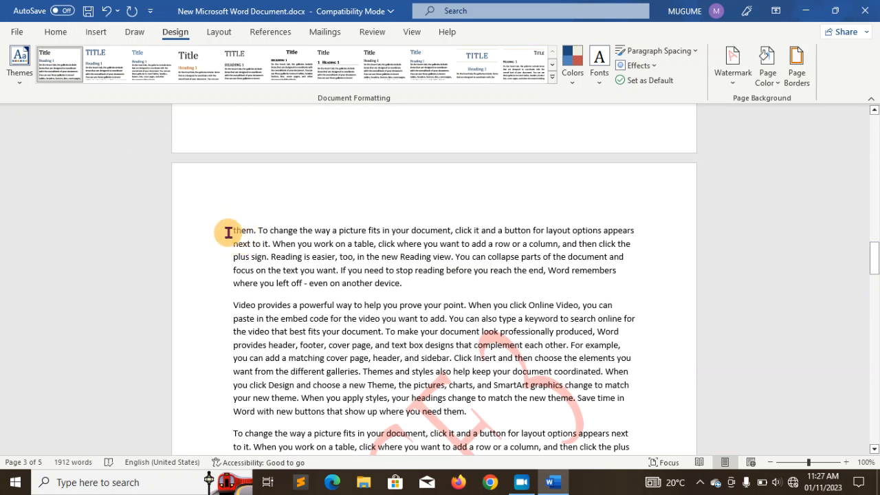
{"action": "left_click", "coordinate": [86, 32]}
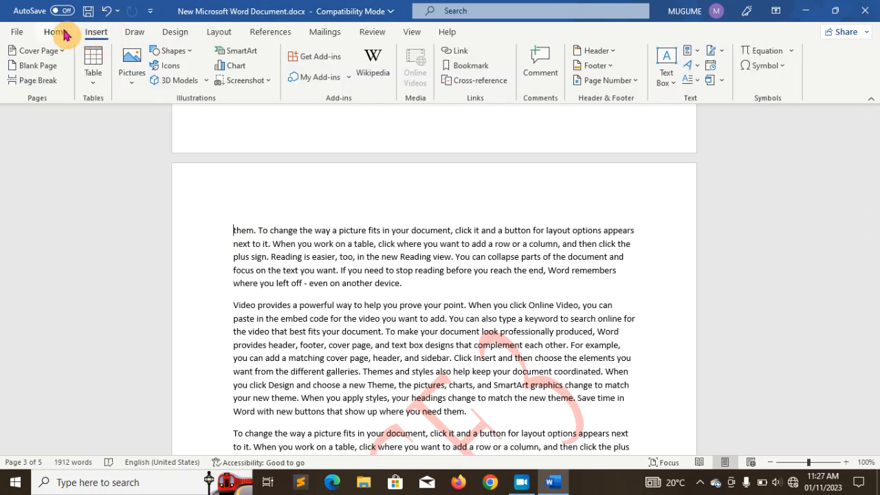
{"action": "left_click", "coordinate": [62, 32]}
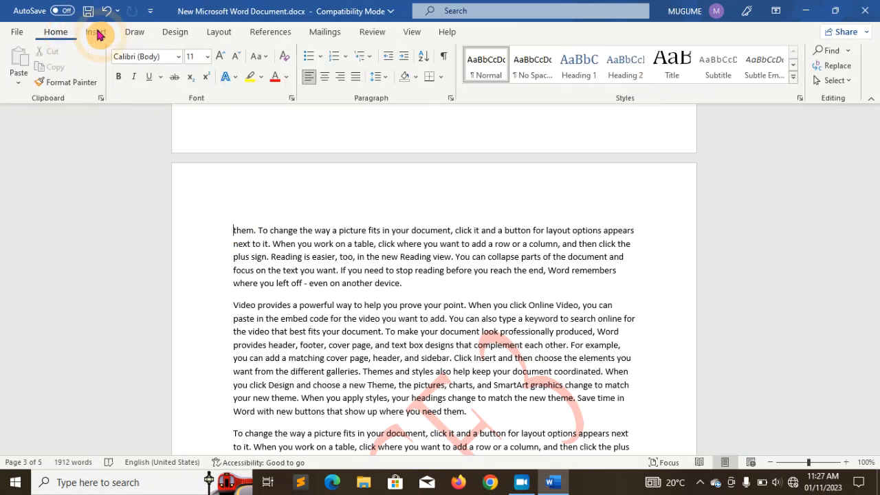
{"action": "left_click", "coordinate": [175, 36]}
{"action": "left_click", "coordinate": [220, 34]}
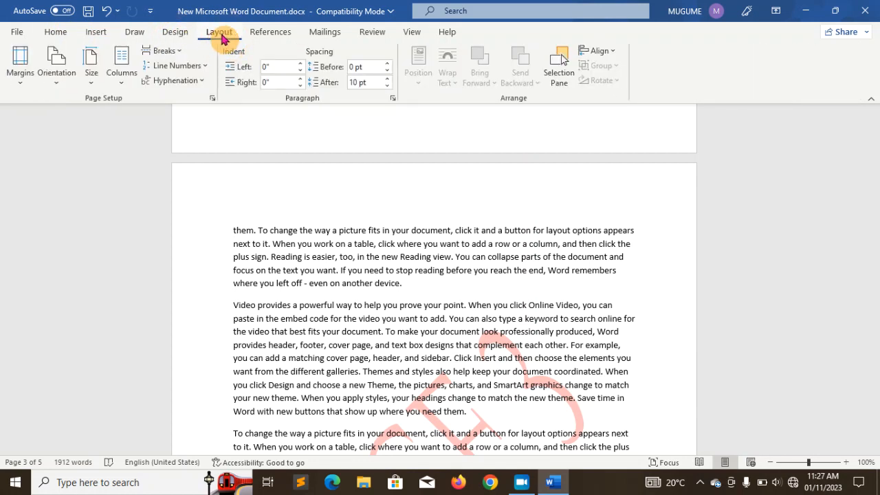
{"action": "left_click", "coordinate": [180, 51]}
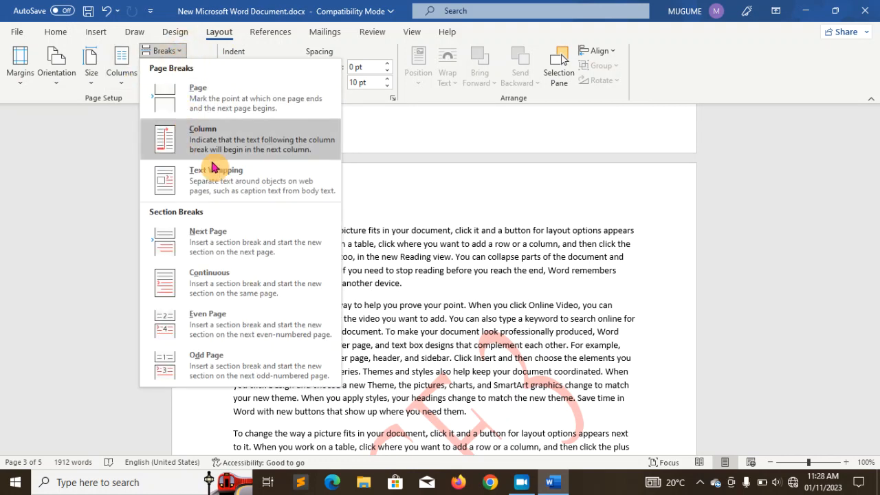
{"action": "left_click", "coordinate": [227, 253]}
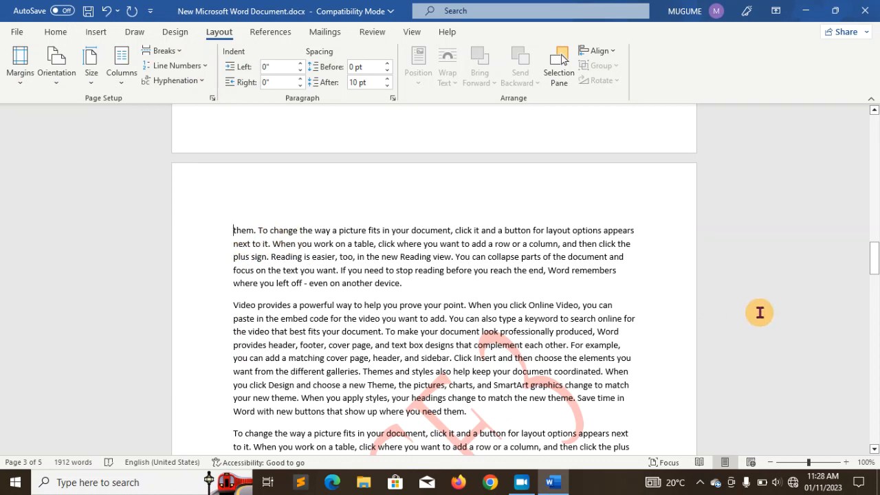
Add blank lines before the page 3 paragraph beginning "To change the way a picture fits" to push it onto page 4
{"action": "mouse_move", "coordinate": [877, 270]}
{"action": "left_mouse_down"}
{"action": "mouse_move", "coordinate": [875, 337]}
{"action": "mouse_move", "coordinate": [874, 274]}
{"action": "left_mouse_up"}
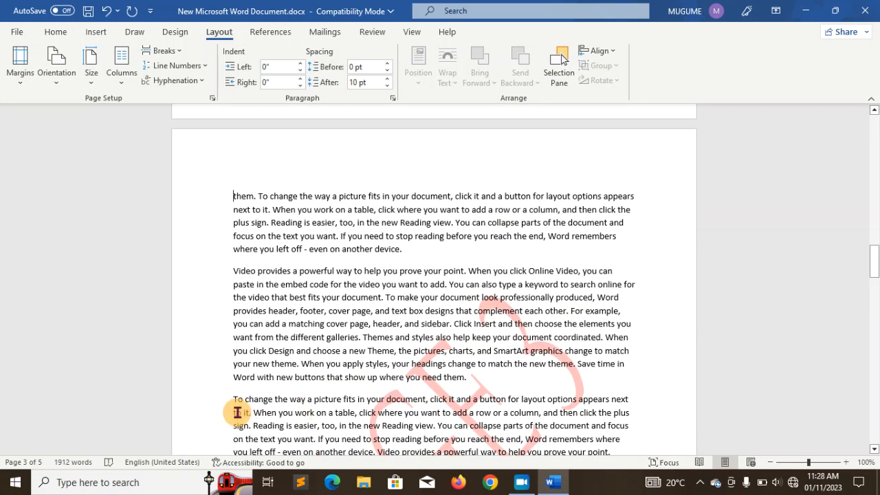
{"action": "left_click", "coordinate": [231, 400]}
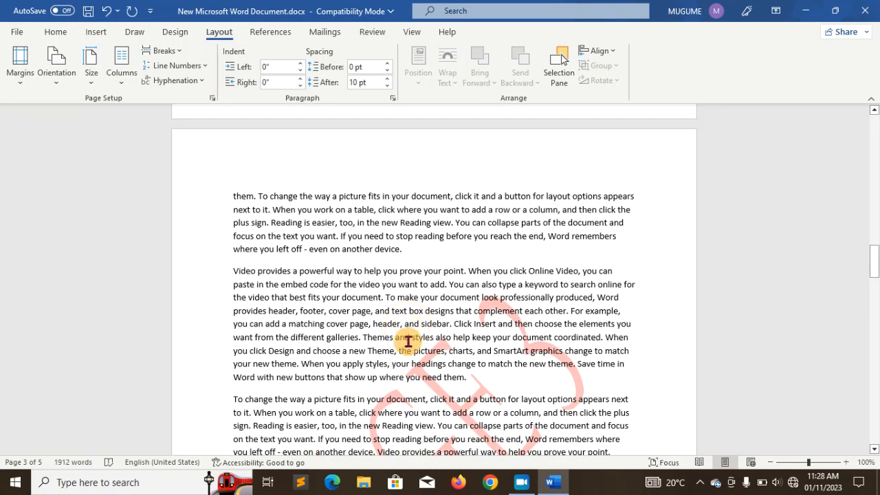
{"action": "key", "text": "Return"}
{"action": "key", "text": "Return"}
{"action": "key", "text": "Return"}
{"action": "key", "text": "Return"}
{"action": "key", "text": "Return"}
{"action": "key", "text": "Return"}
{"action": "key", "text": "Return"}
{"action": "key", "text": "Return"}
{"action": "key", "text": "Return"}
{"action": "key", "text": "Return"}
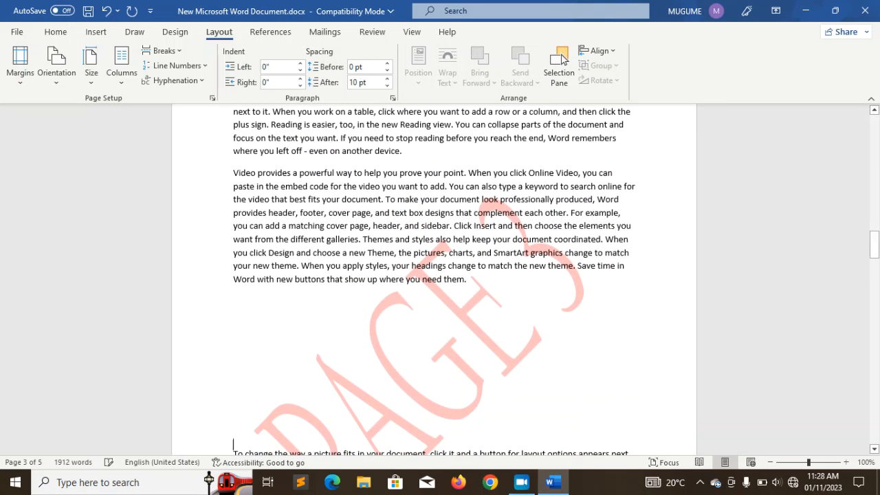
{"action": "key", "text": "Return"}
{"action": "key", "text": "Return"}
{"action": "key", "text": "Return"}
{"action": "key", "text": "Return"}
{"action": "key", "text": "Return"}
{"action": "key", "text": "Return"}
{"action": "key", "text": "Return"}
{"action": "key", "text": "Return"}
{"action": "key", "text": "Return"}
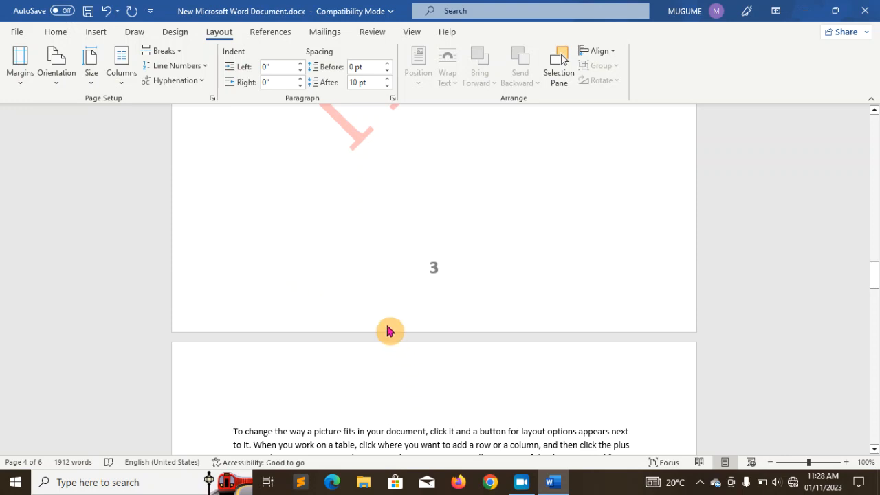
{"action": "key", "text": "BackSpace"}
{"action": "key", "text": "BackSpace"}
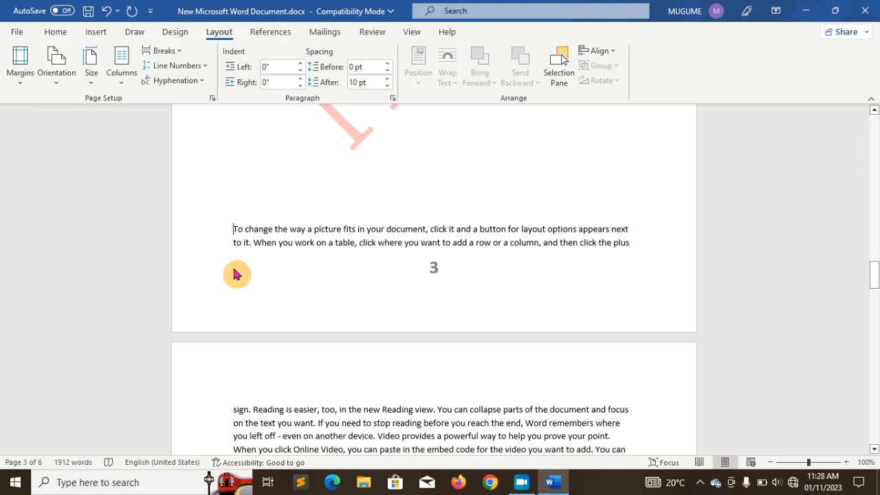
{"action": "key", "text": "Return"}
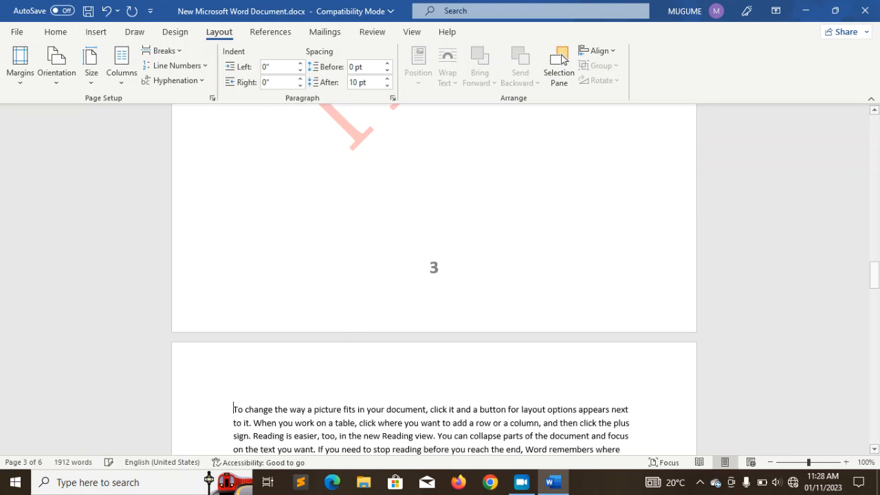
Insert a Next Page section break in the blank area at the end of page 3
{"action": "left_click", "coordinate": [248, 250]}
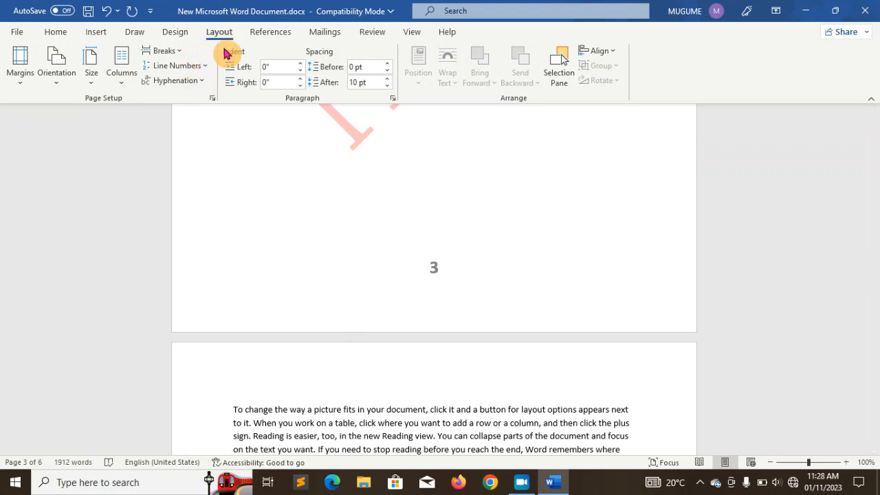
{"action": "left_click", "coordinate": [177, 52]}
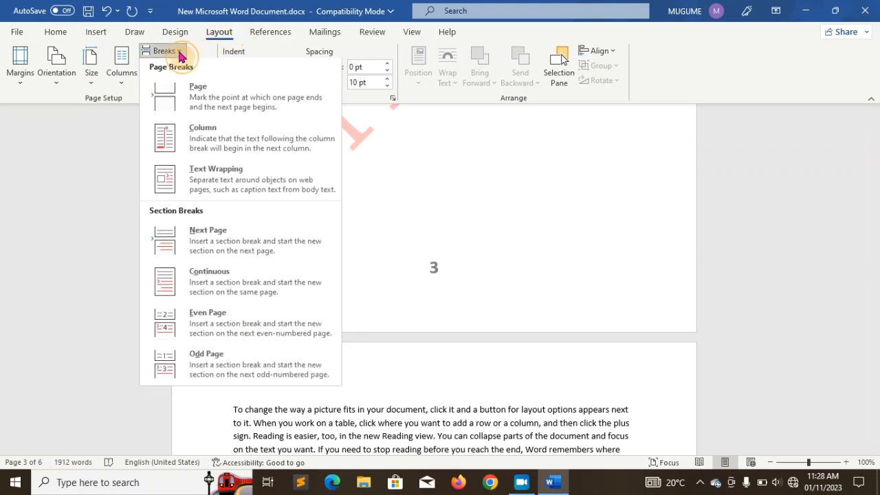
{"action": "left_click", "coordinate": [211, 248]}
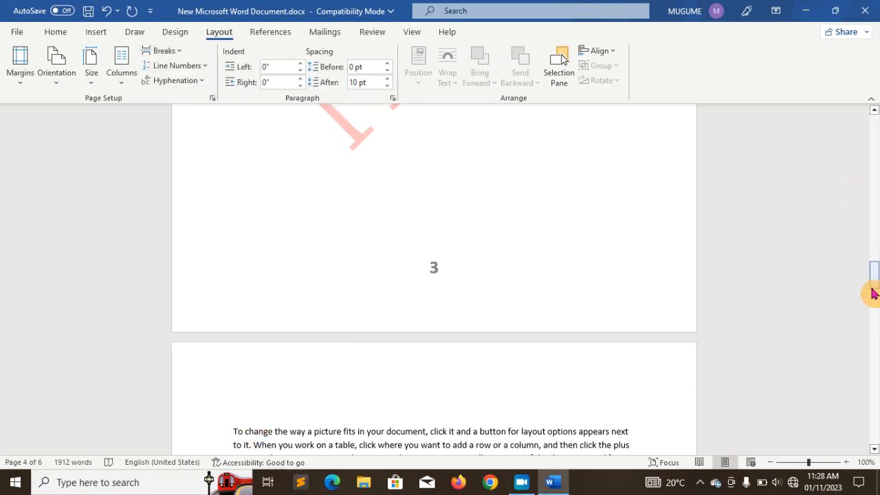
{"action": "left_click_drag", "start_coordinate": [875, 285], "coordinate": [873, 134]}
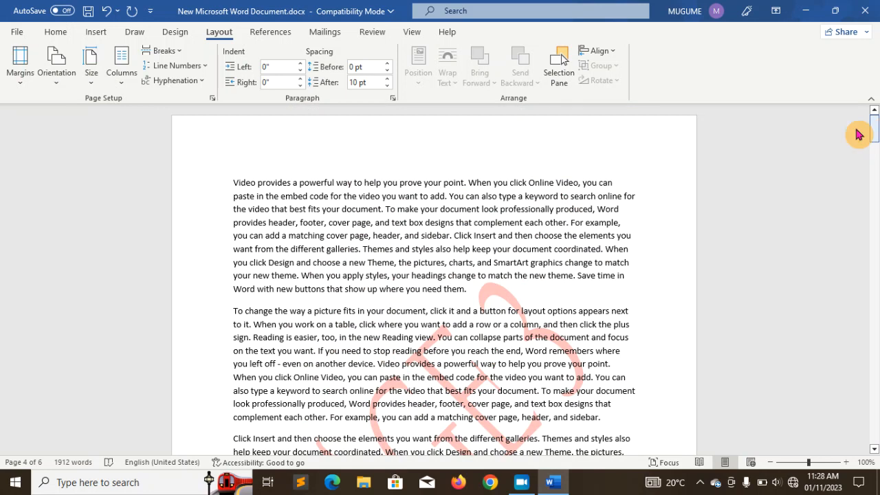
{"action": "left_click", "coordinate": [95, 32]}
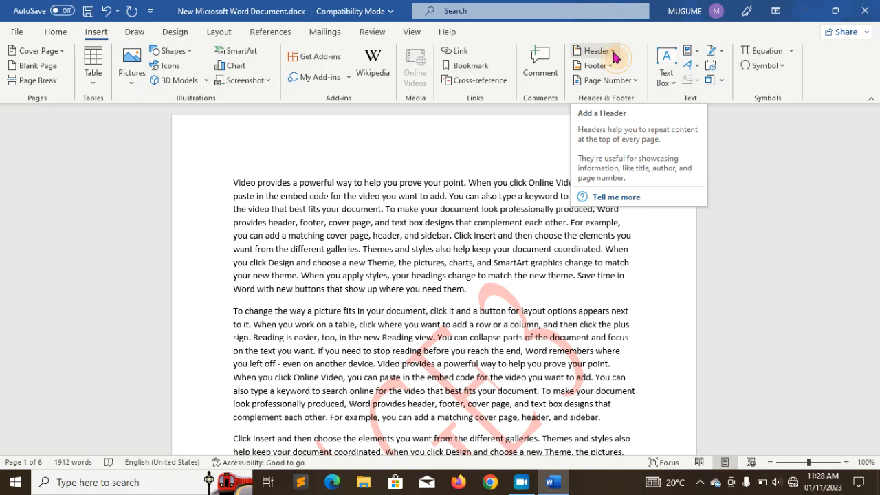
{"action": "left_click", "coordinate": [612, 52]}
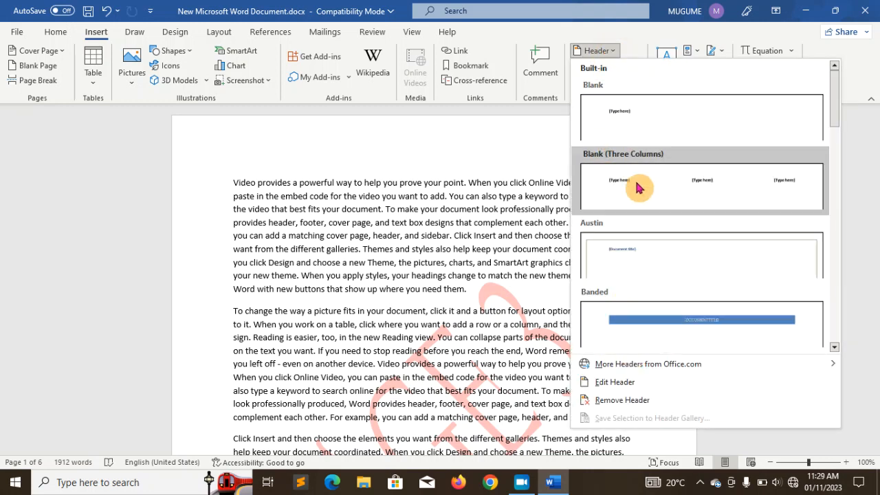
{"action": "left_click", "coordinate": [443, 150]}
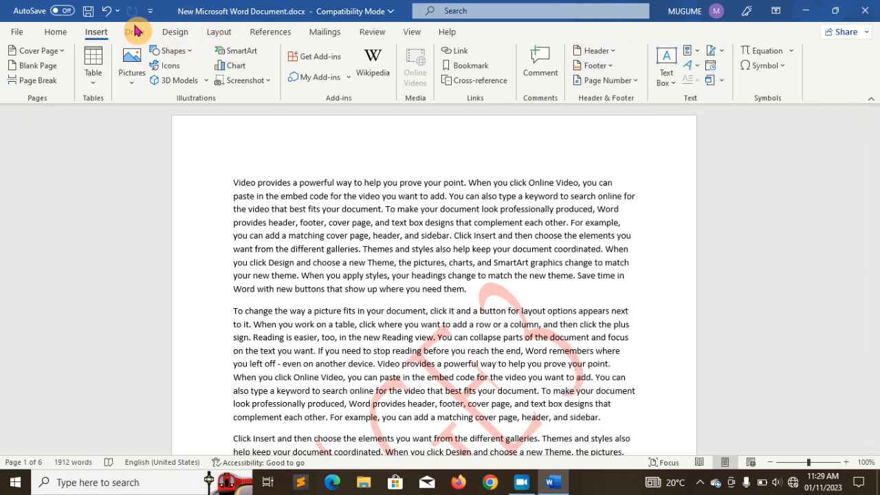
{"action": "left_click", "coordinate": [225, 35]}
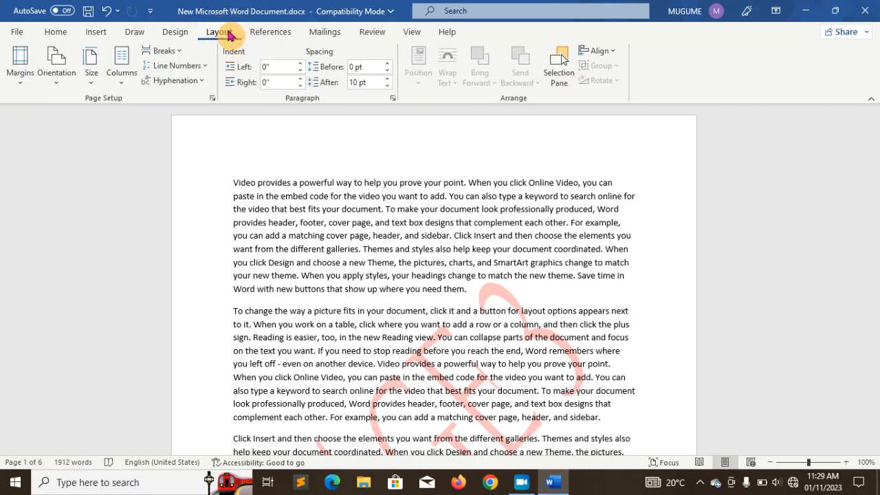
{"action": "left_click", "coordinate": [173, 33]}
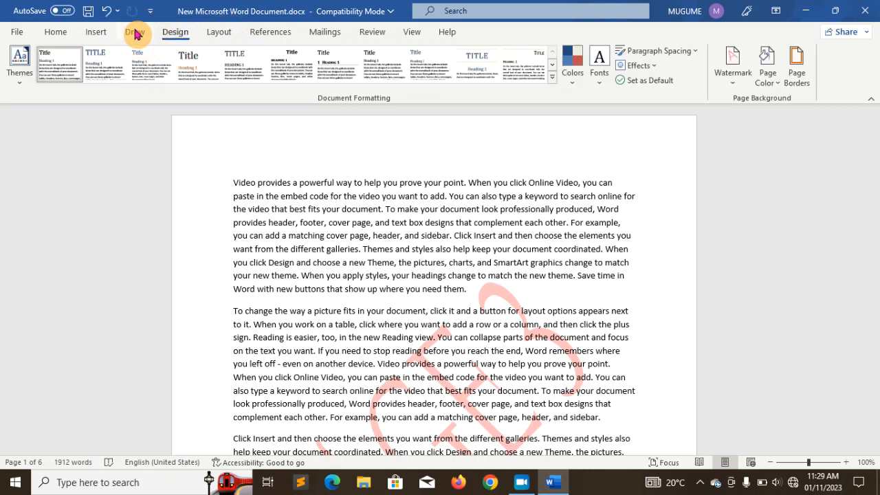
{"action": "left_click", "coordinate": [135, 33]}
{"action": "left_click", "coordinate": [96, 33]}
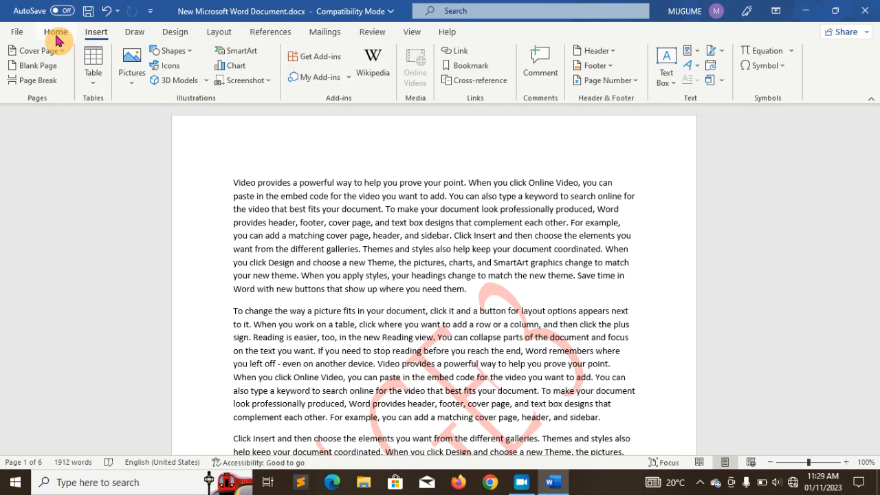
{"action": "left_click", "coordinate": [55, 36]}
{"action": "left_click", "coordinate": [220, 33]}
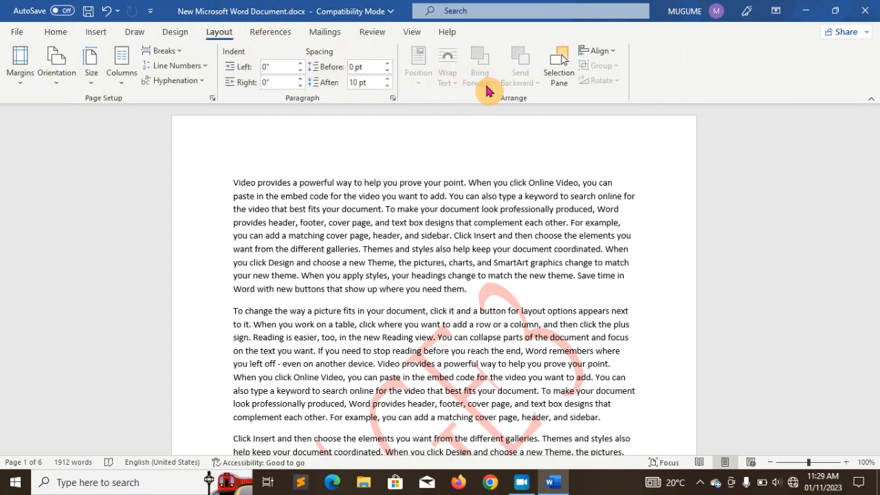
Insert the built-in Blank (Three Columns) footer into the document
{"action": "left_click", "coordinate": [96, 32]}
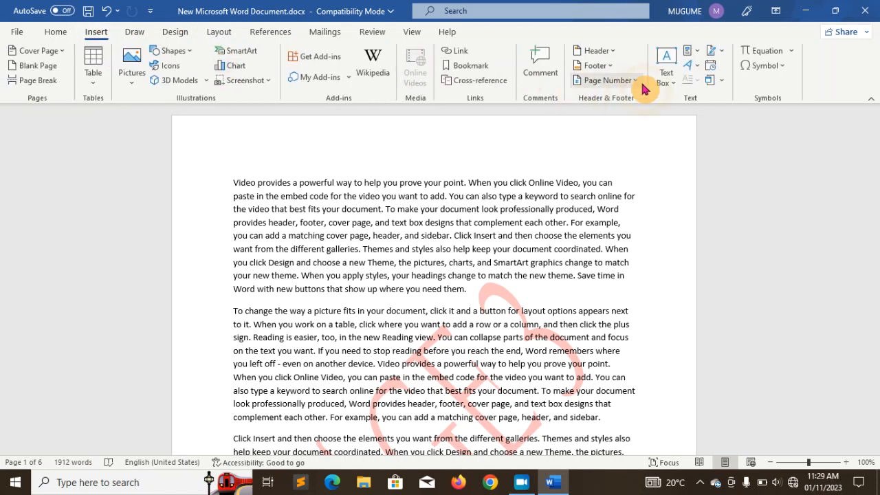
{"action": "left_click", "coordinate": [599, 65]}
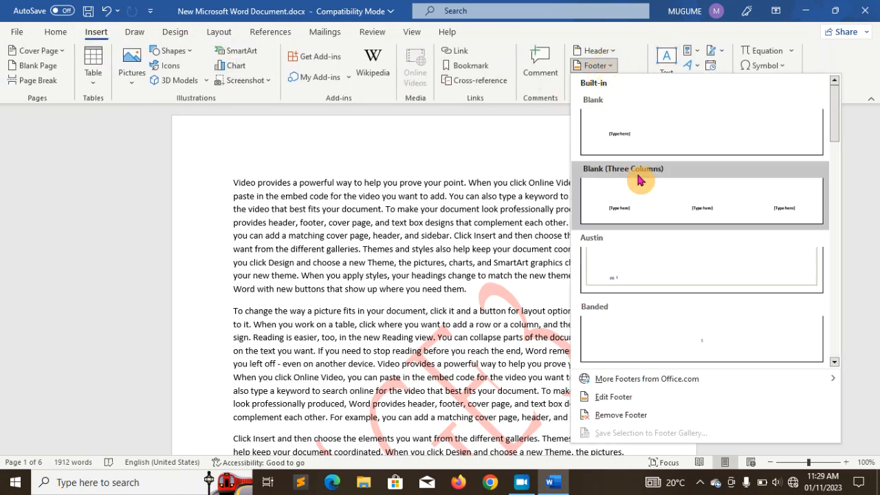
{"action": "left_click", "coordinate": [653, 202]}
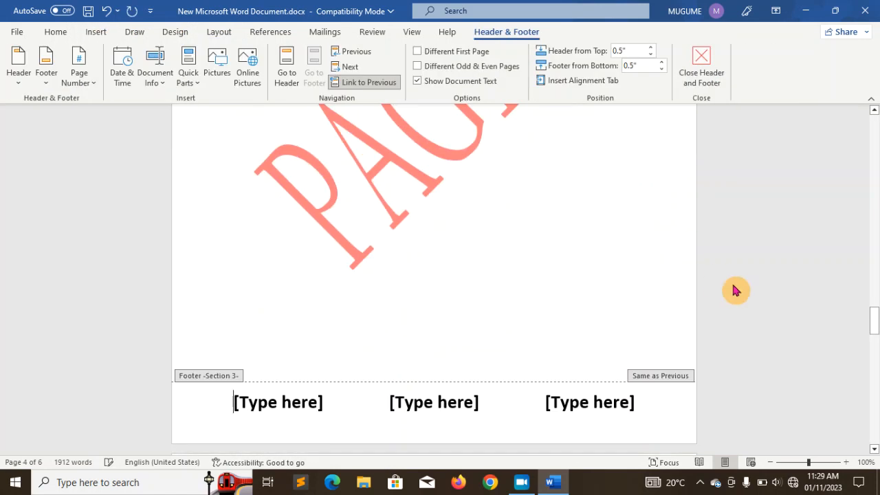
Turn off Link to Previous for the Section 2 footer on page 3 and for Section 3 on page 4
{"action": "left_click_drag", "start_coordinate": [874, 302], "coordinate": [875, 187]}
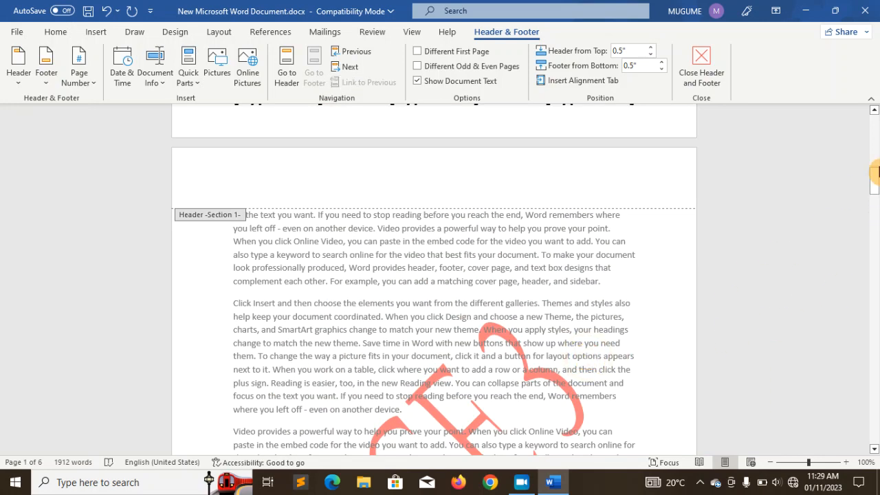
{"action": "left_click_drag", "start_coordinate": [875, 184], "coordinate": [875, 204]}
{"action": "left_click_drag", "start_coordinate": [874, 219], "coordinate": [874, 242]}
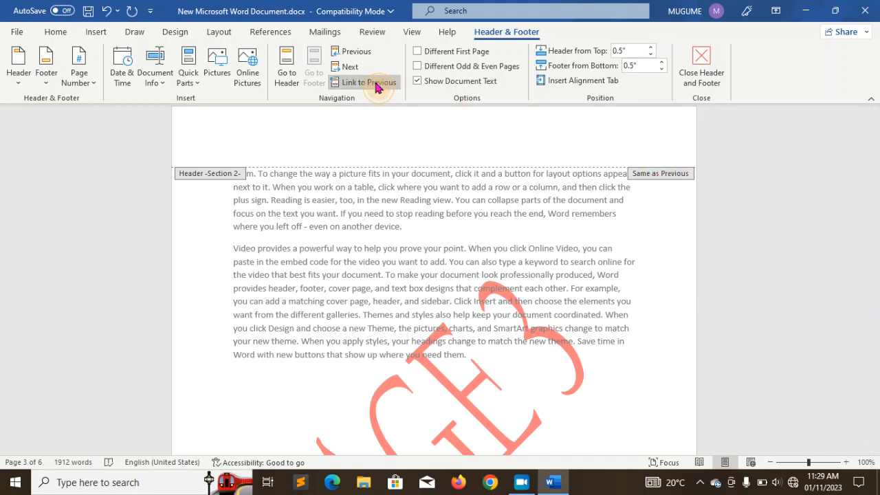
{"action": "left_click", "coordinate": [377, 88]}
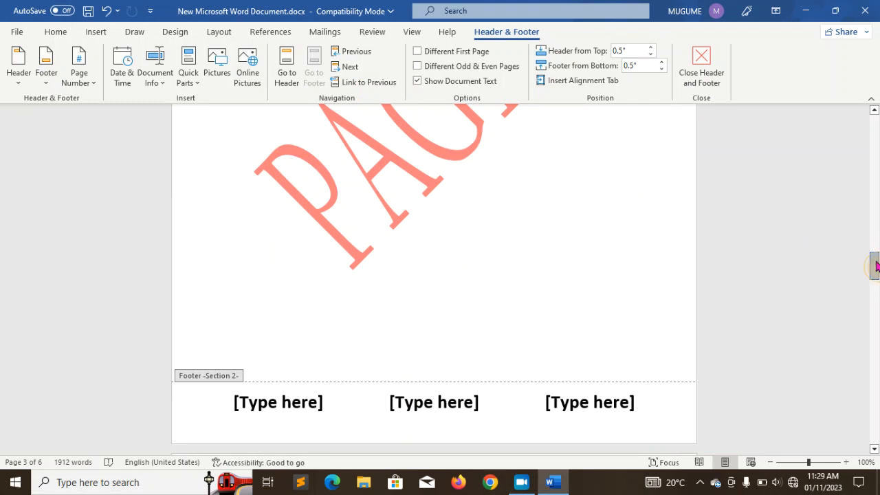
{"action": "left_click_drag", "start_coordinate": [876, 267], "coordinate": [875, 289]}
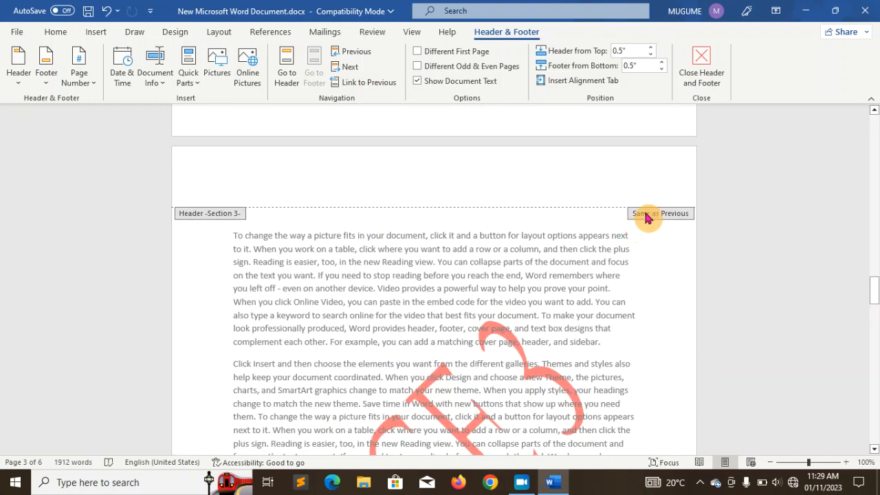
{"action": "left_click", "coordinate": [370, 85]}
Delete the PAGE 3 watermark from Section 3 on page 4, and check the first page for the watermark
{"action": "mouse_move", "coordinate": [873, 316]}
{"action": "left_mouse_down"}
{"action": "mouse_move", "coordinate": [875, 287]}
{"action": "mouse_move", "coordinate": [874, 308]}
{"action": "left_mouse_up"}
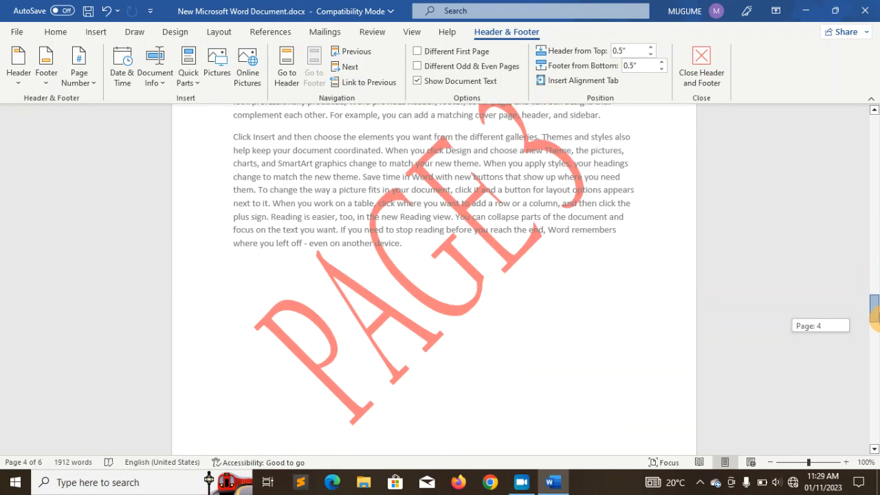
{"action": "left_click", "coordinate": [423, 298]}
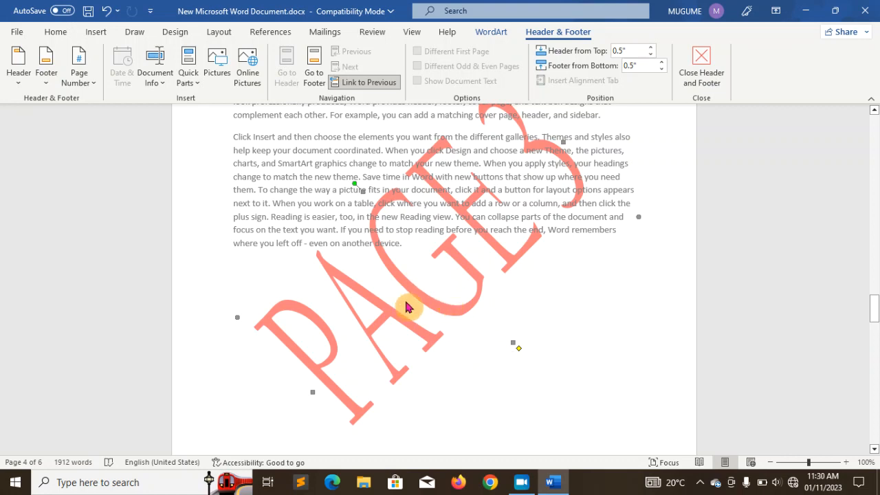
{"action": "key", "text": "Delete"}
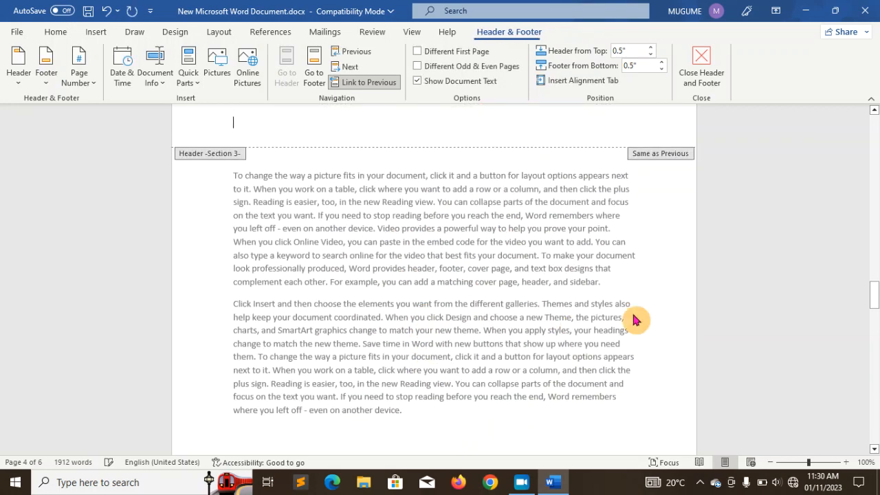
{"action": "left_click_drag", "start_coordinate": [876, 308], "coordinate": [872, 126]}
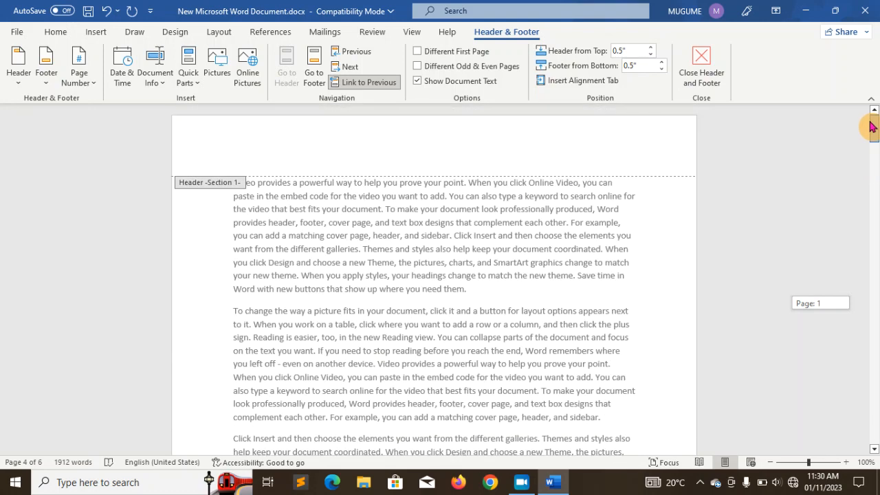
{"action": "left_click_drag", "start_coordinate": [872, 127], "coordinate": [871, 126]}
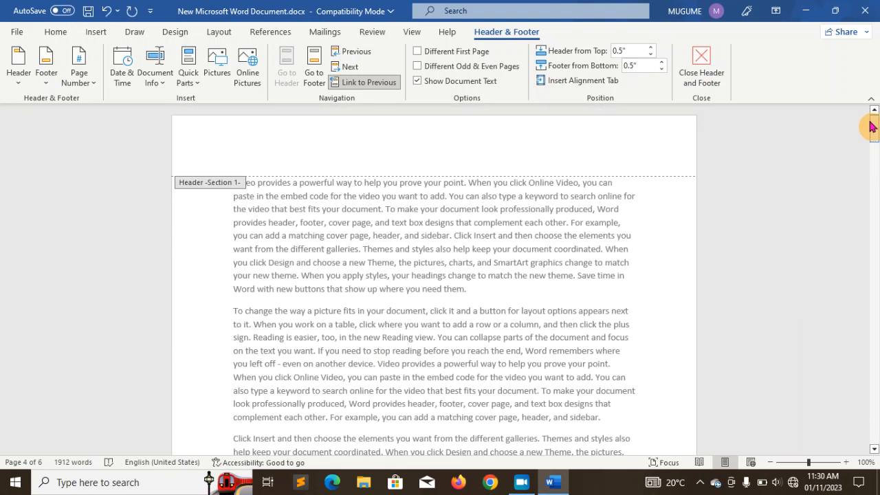
{"action": "left_click", "coordinate": [526, 485]}
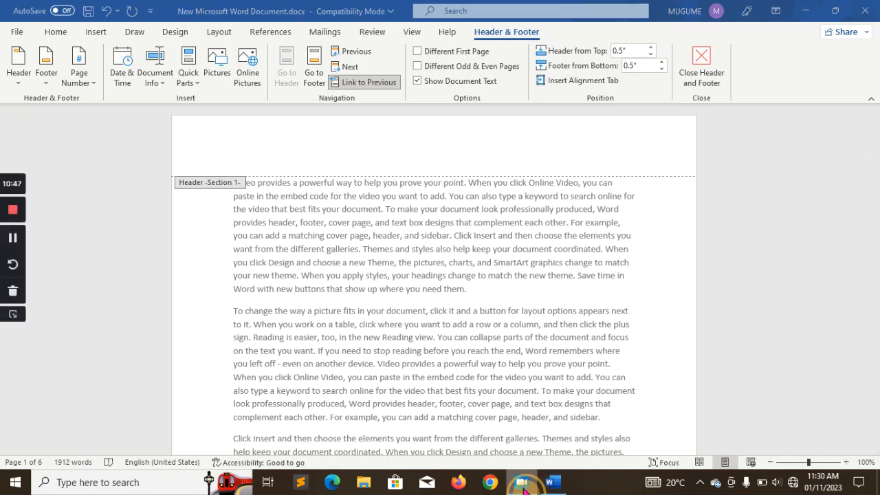